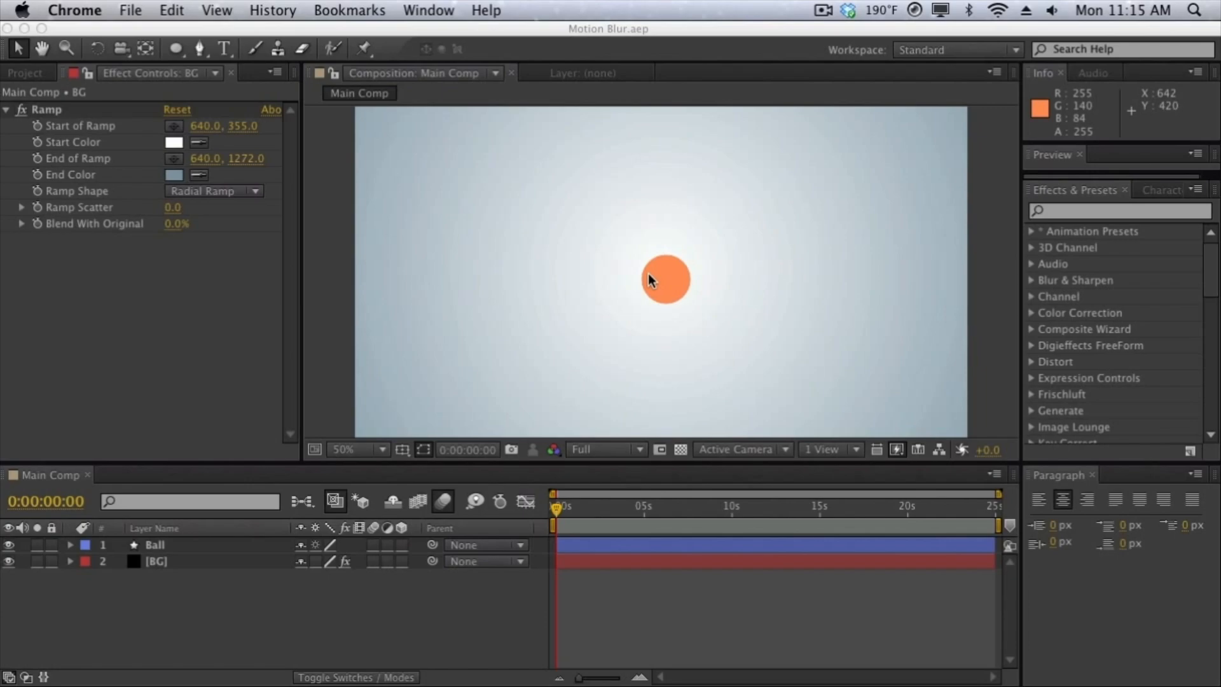
- Play back a preview of the ball animation in the Main Comp and stop it
click(648, 275)
key(space)
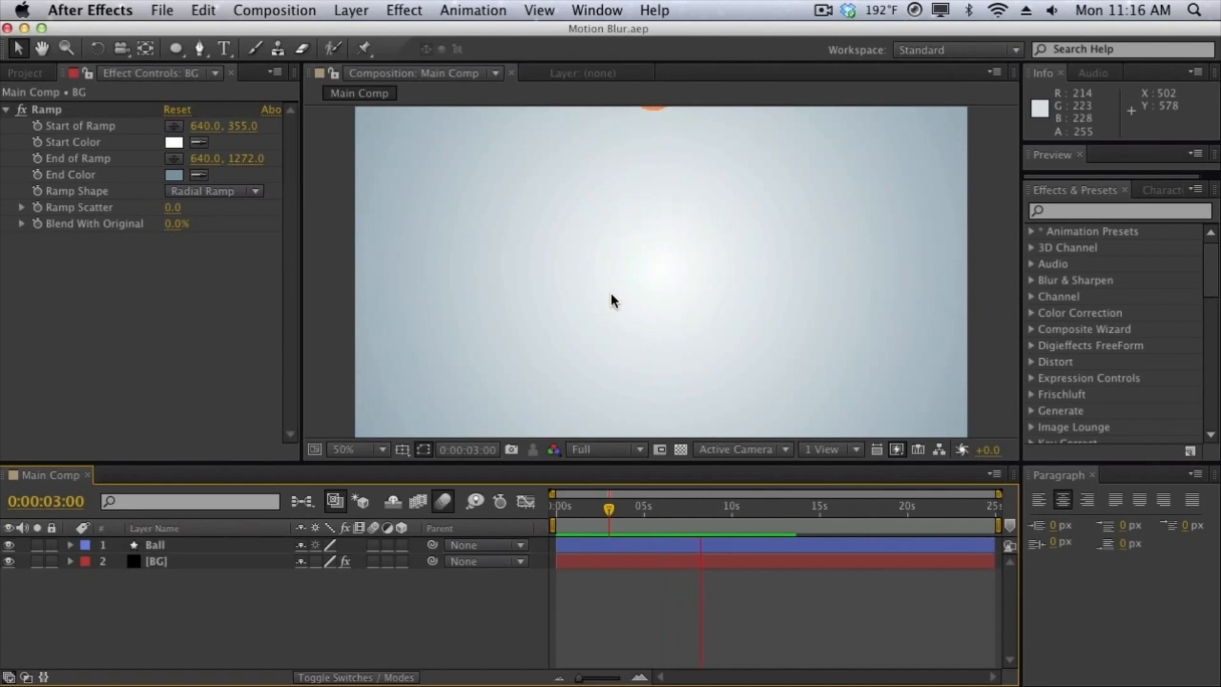
click(614, 396)
- Reveal the expression on the Ball layer's Position property
click(275, 547)
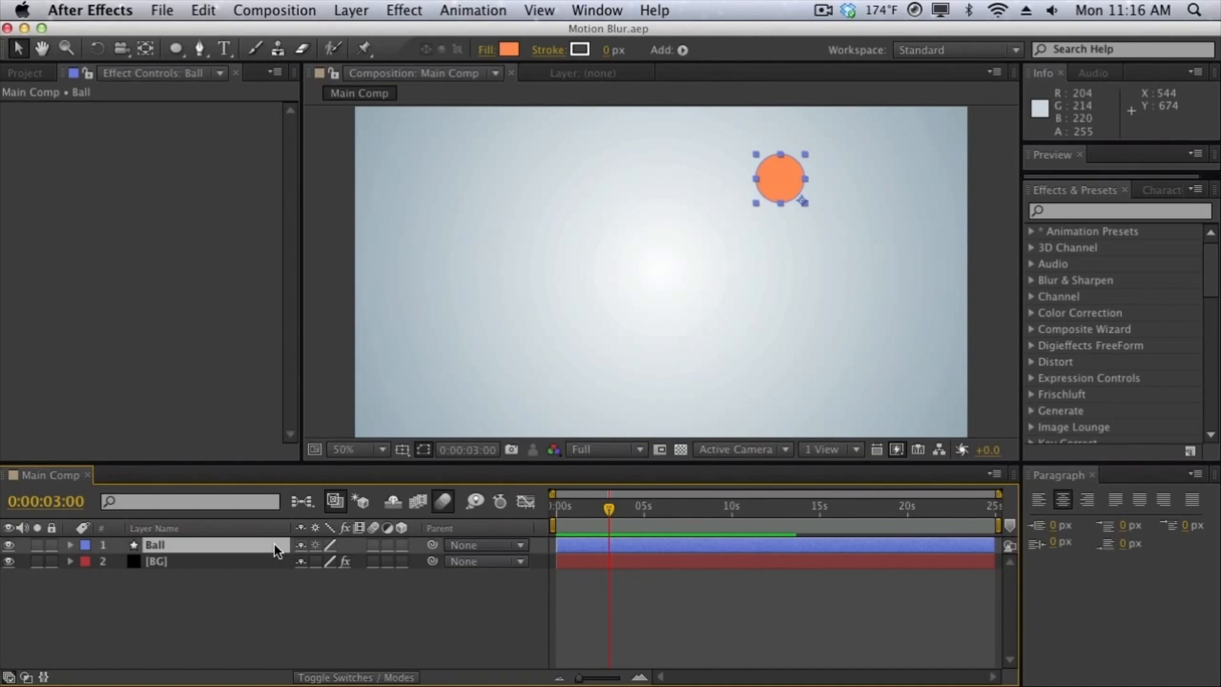
key(e)
key(e)
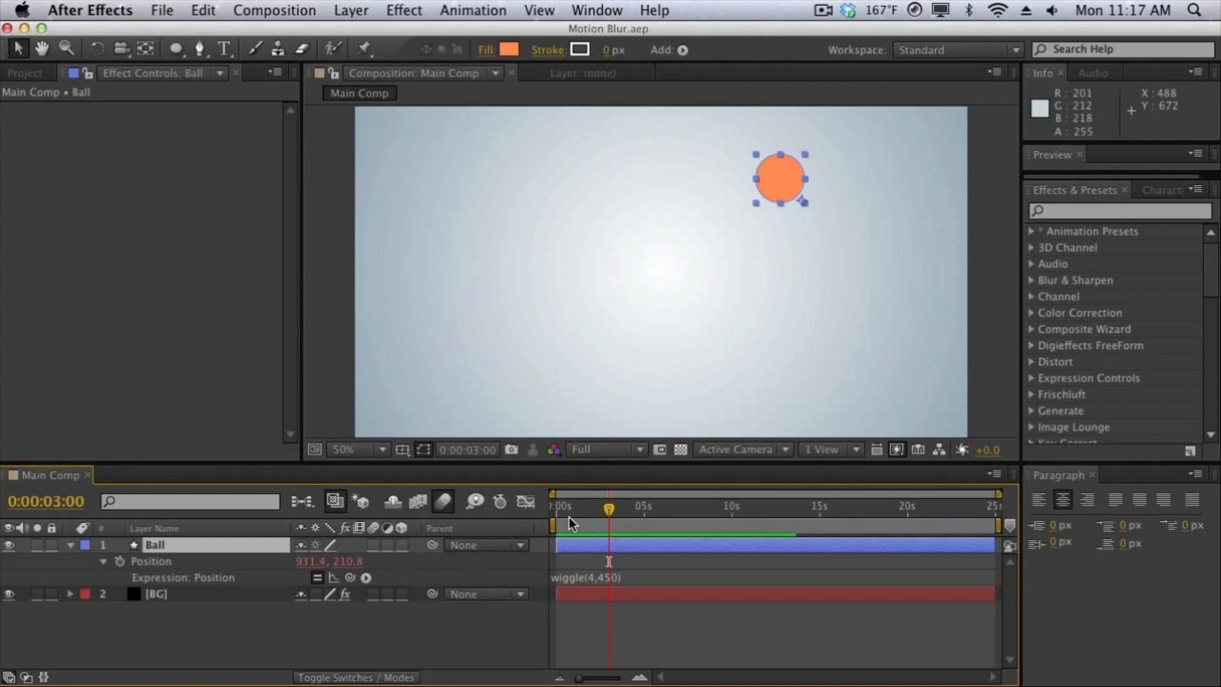
- Enable motion blur for the Main Comp and for the Ball layer
click(441, 507)
click(443, 509)
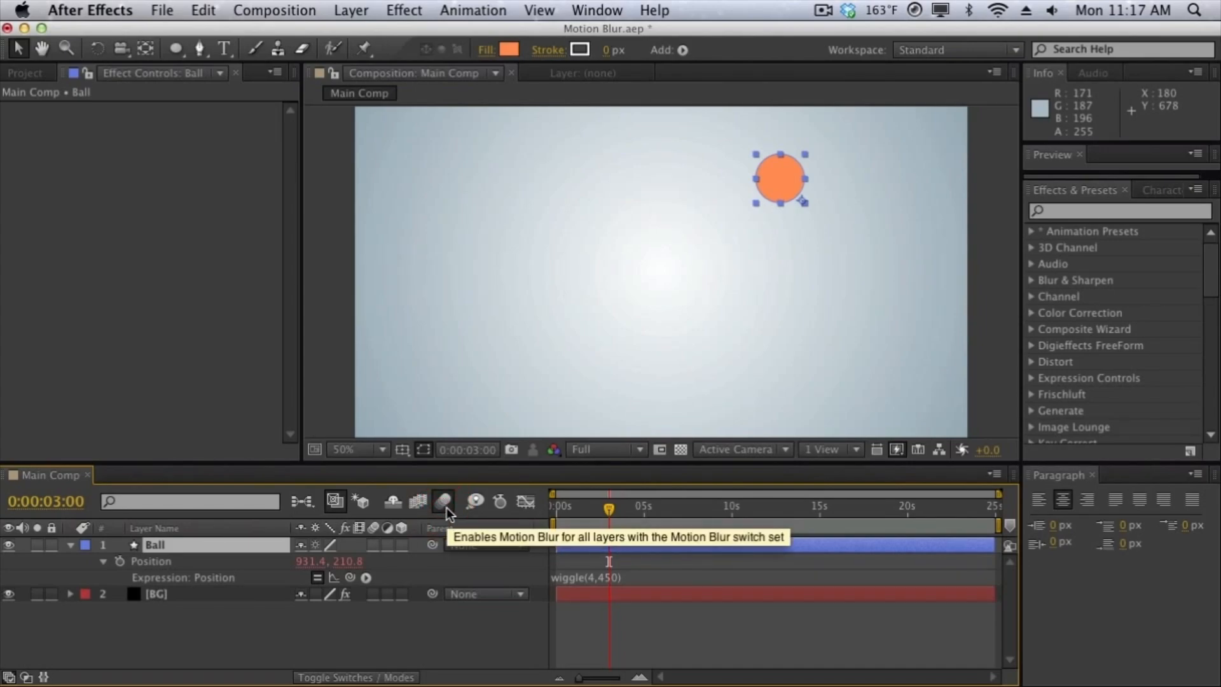
click(373, 546)
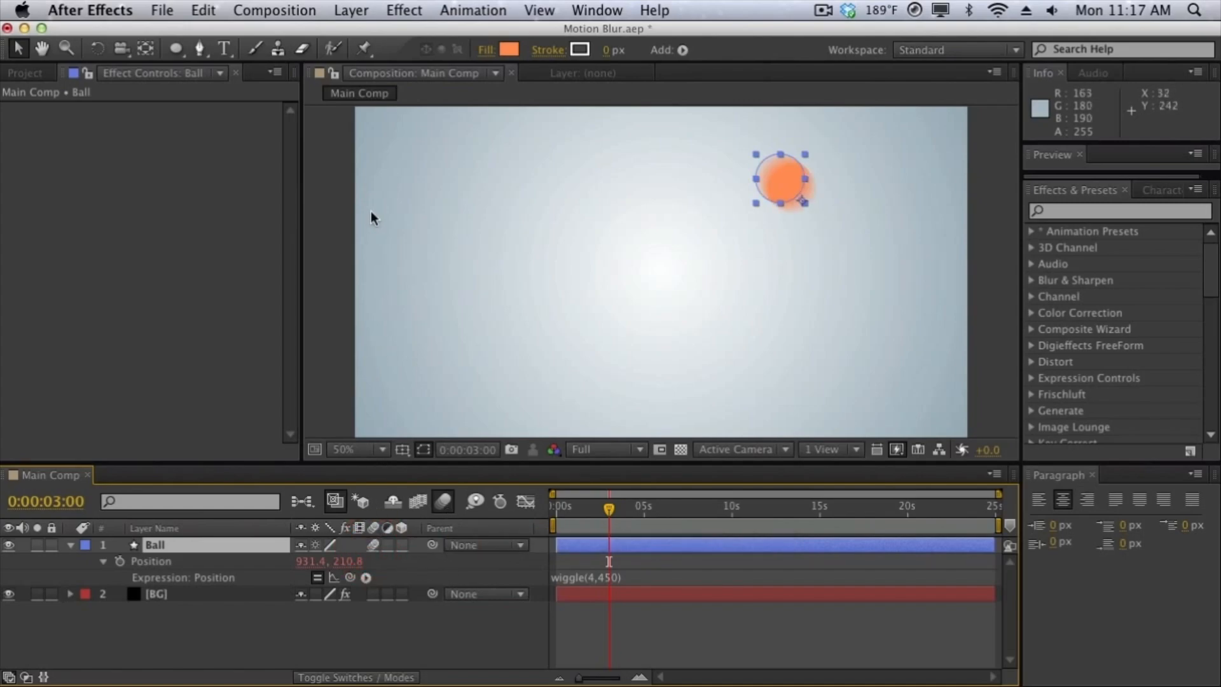
- Deselect the Ball layer and run a RAM preview of its motion-blurred animation
click(836, 185)
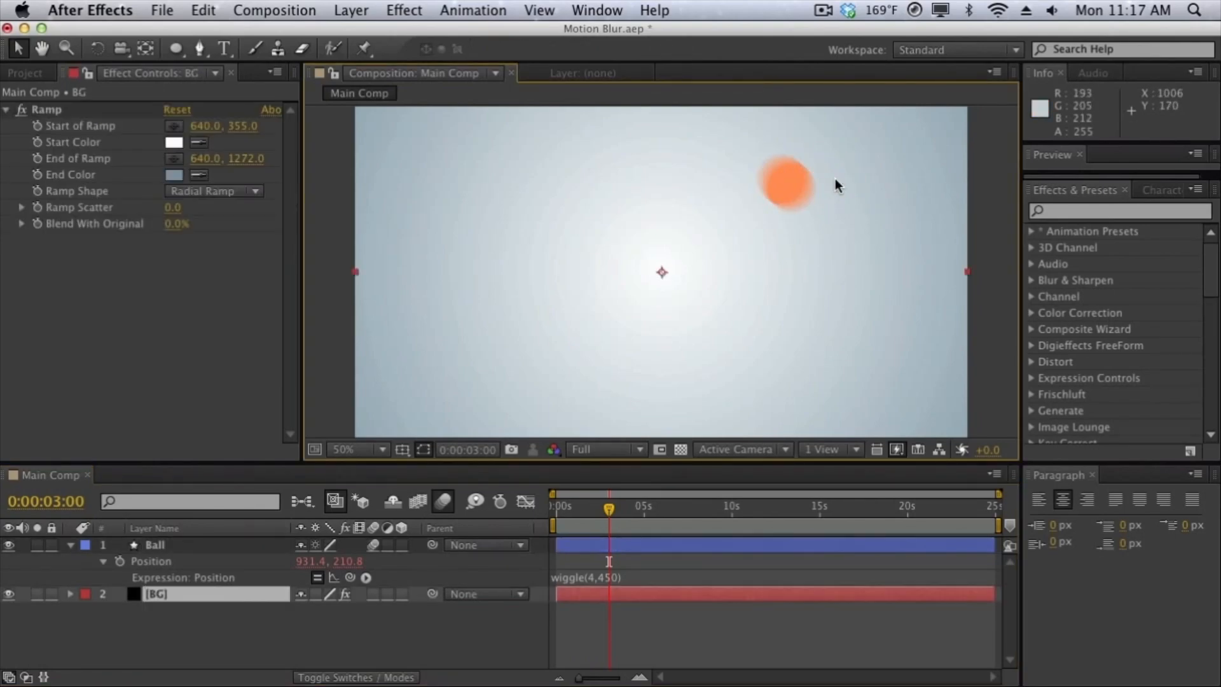
key(KP_0)
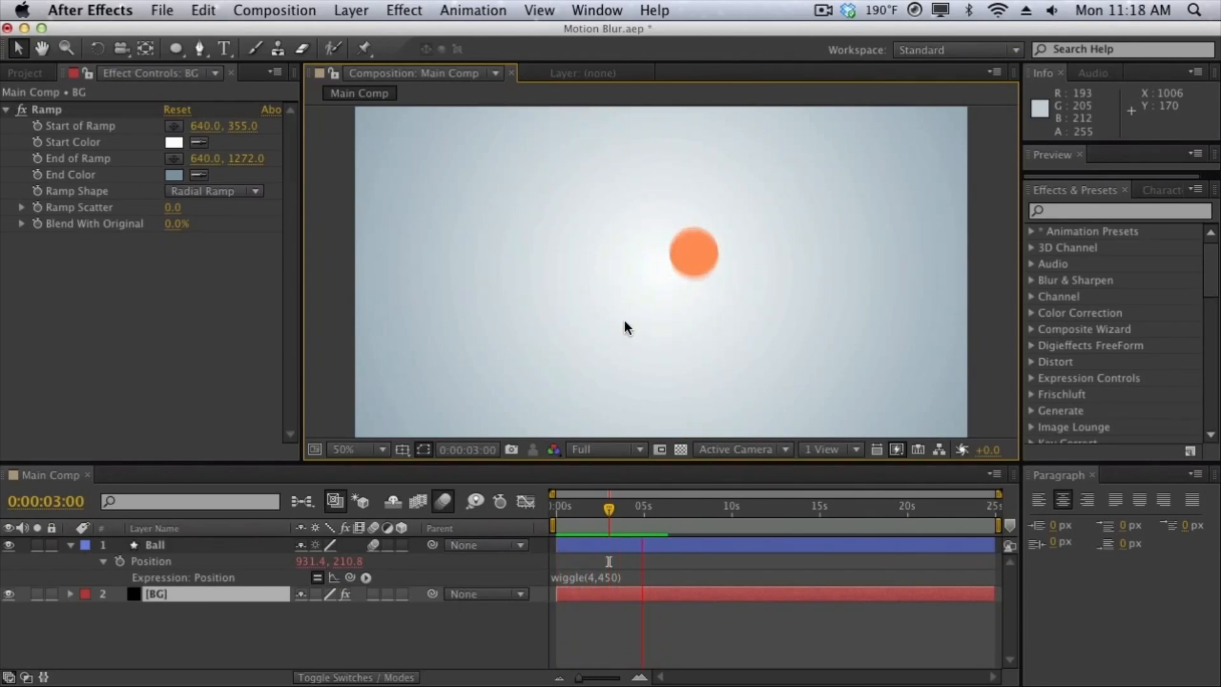
key(space)
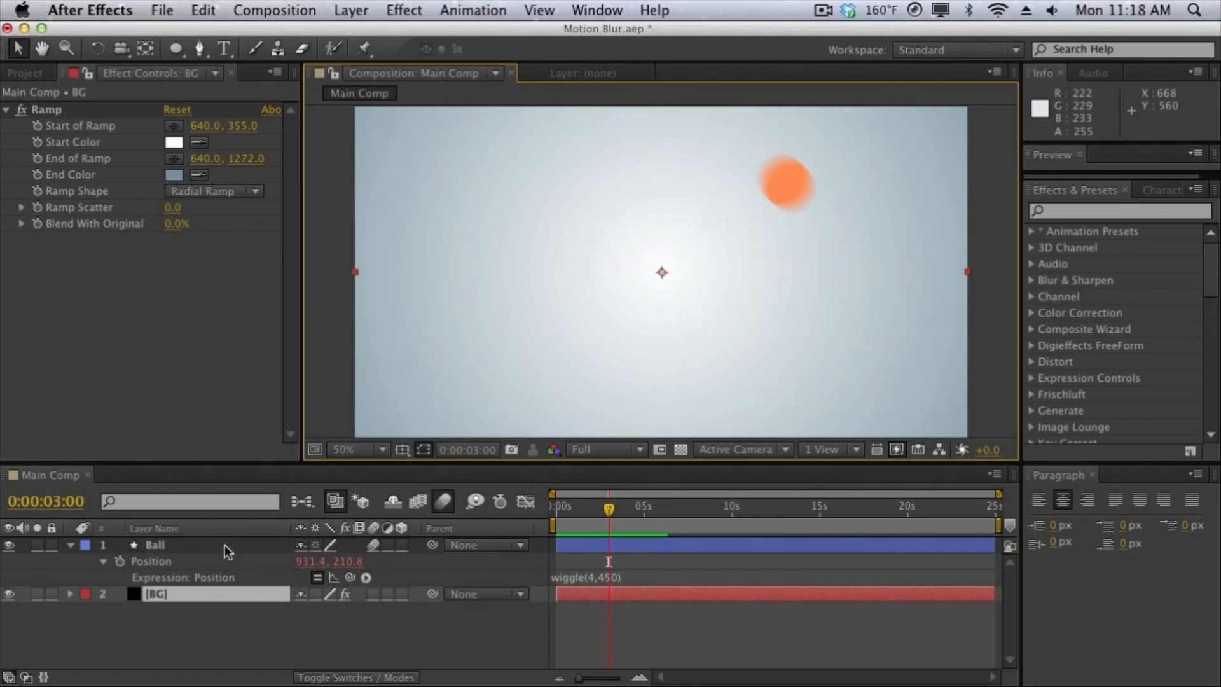
- Create a new composition named Shatter at 1280 x 720 px, 24 fps, with a 25-second duration
click(276, 9)
click(277, 35)
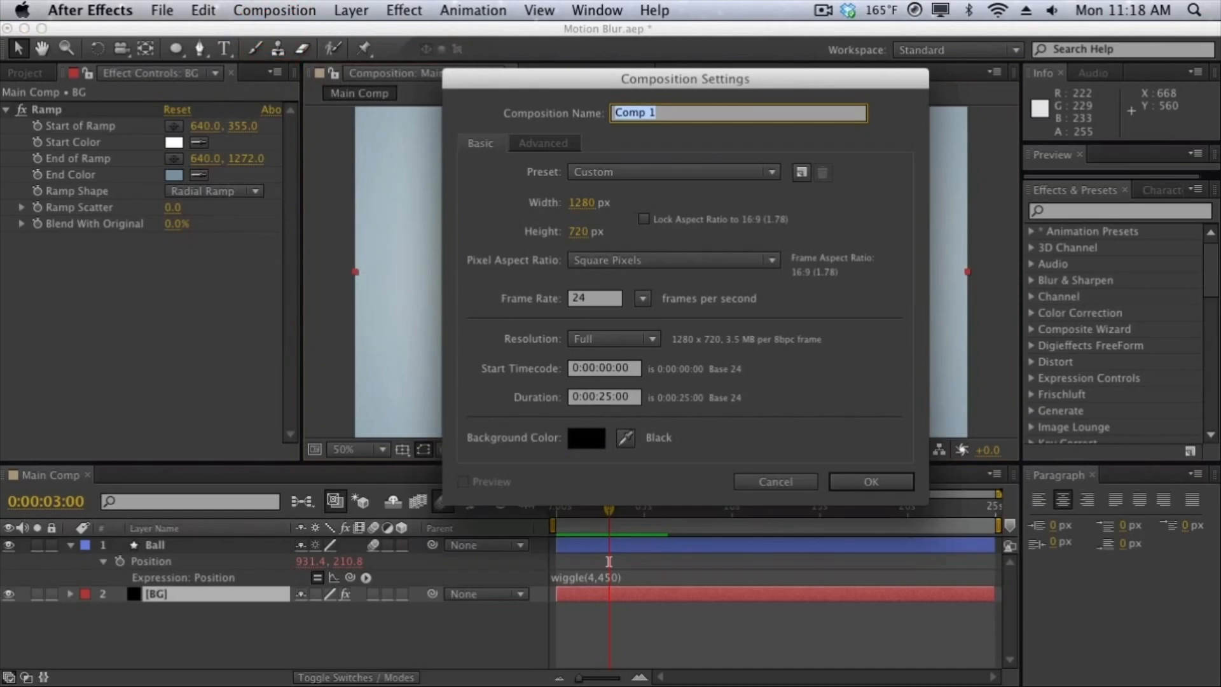
text(Shatter)
key(Return)
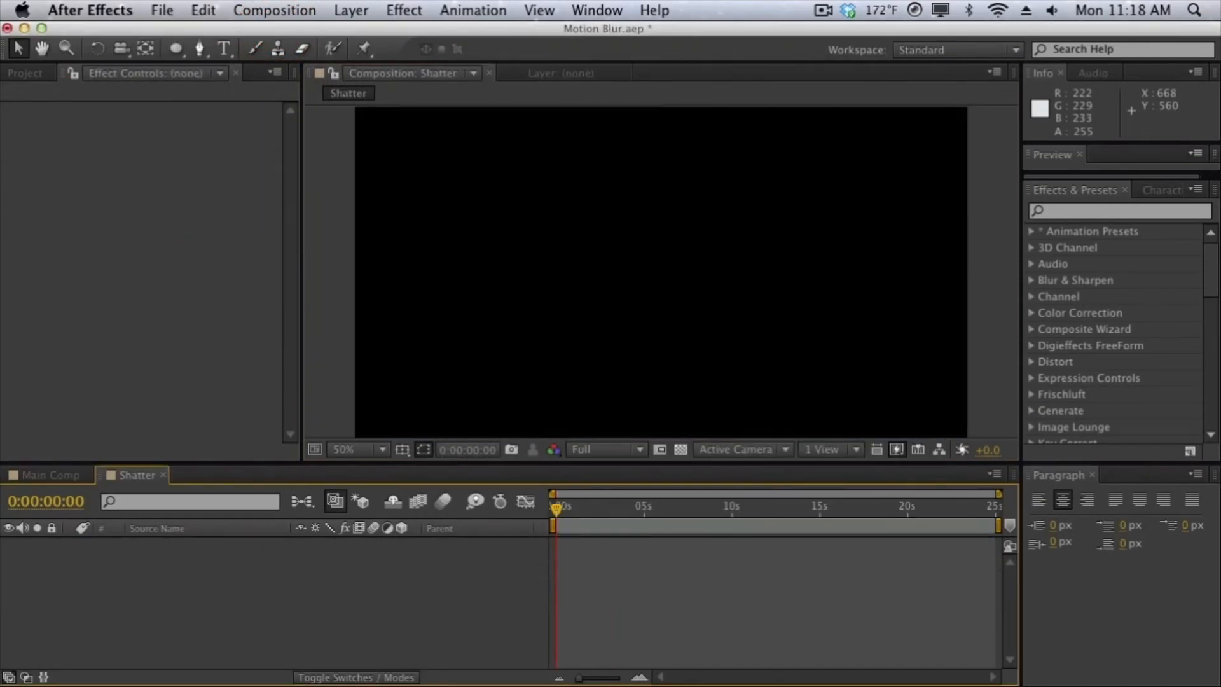
- Add a black 1280 x 720 px solid named BG to the Shatter composition
key(super+y)
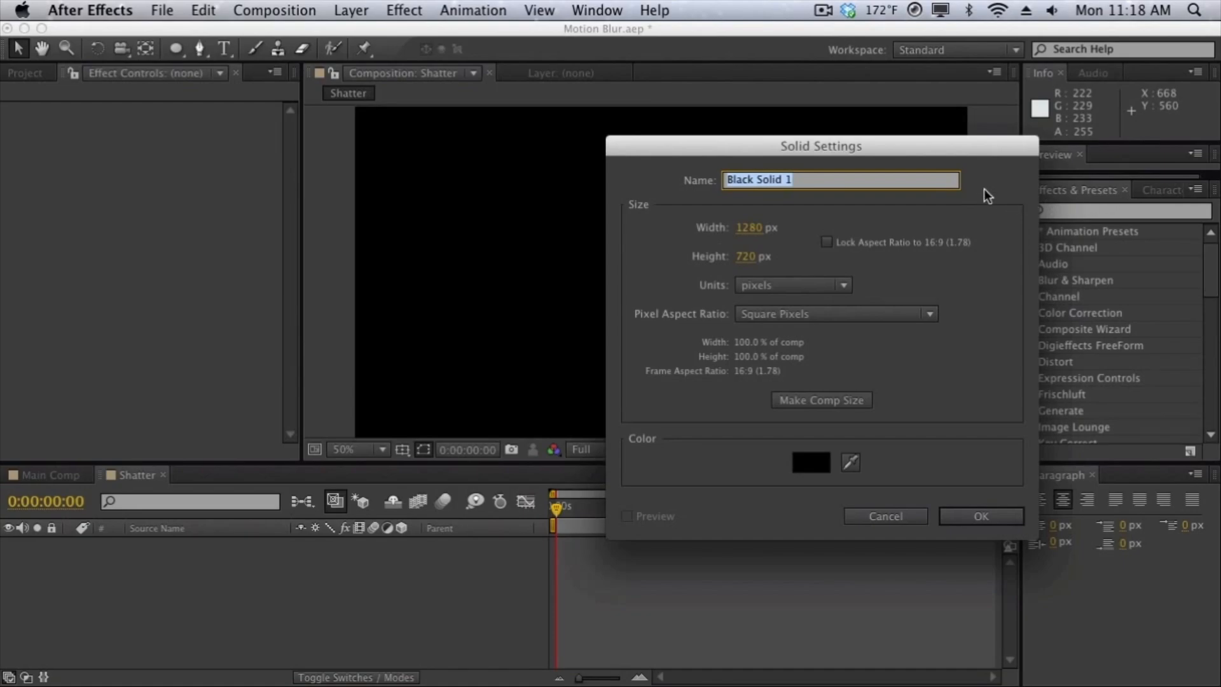
drag(983, 152, 782, 160)
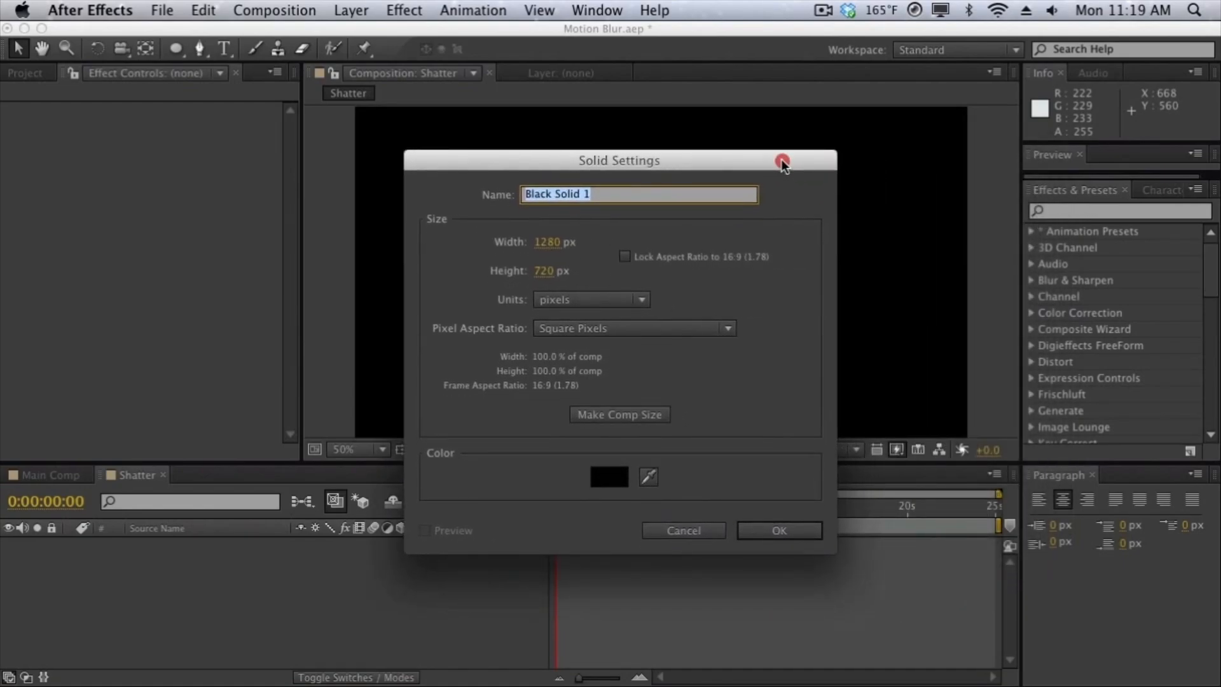
text(BG)
key(Return)
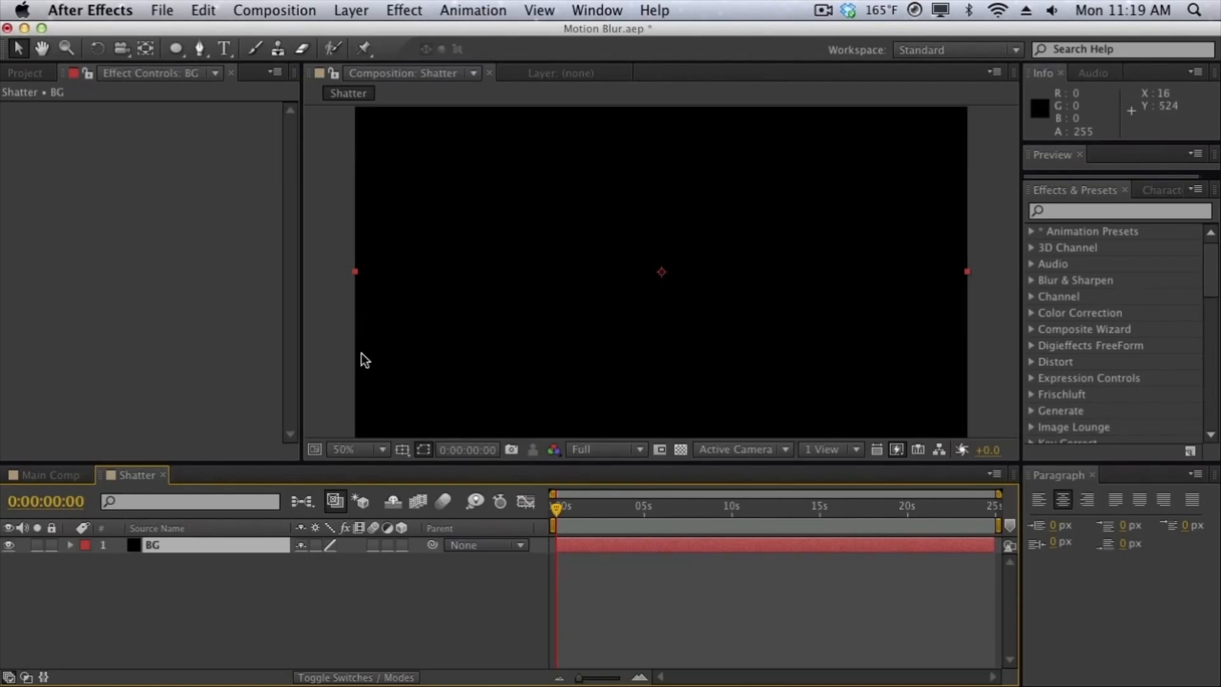
- Add a text layer reading SHATTER above the BG solid
click(351, 10)
mouse_move(402, 39)
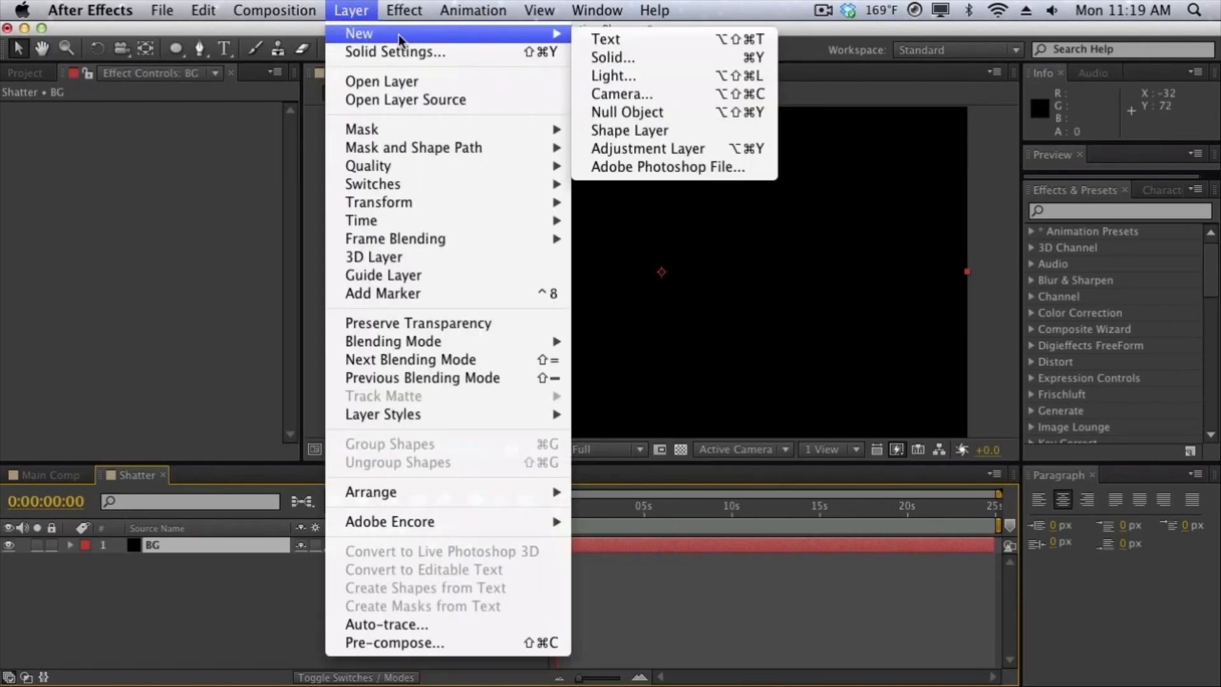
click(617, 41)
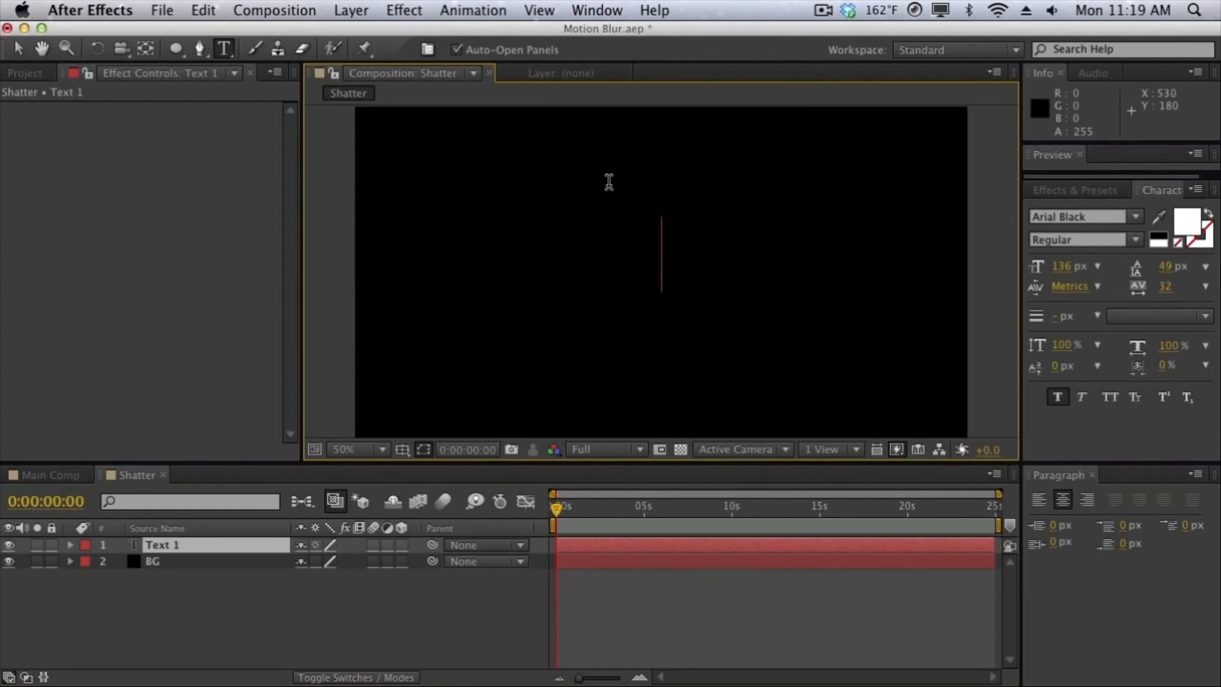
text(SHATTER)
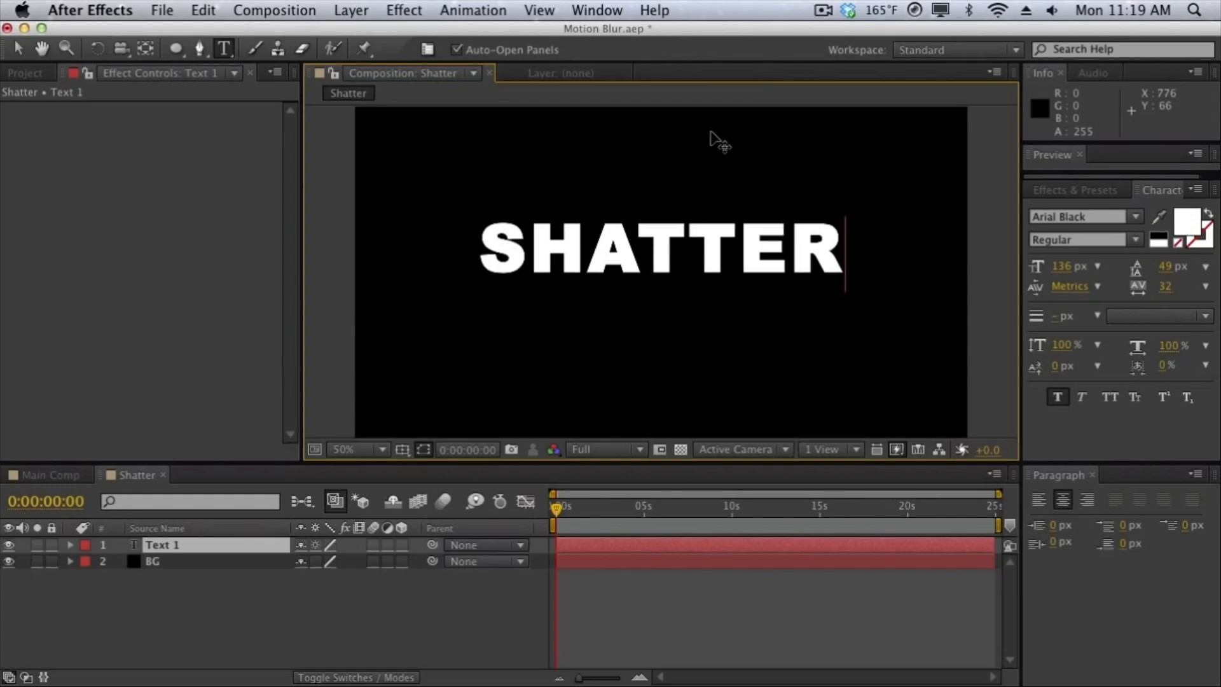
- Align the SHATTER text to the composition's vertical and horizontal center, and deselect it
click(553, 6)
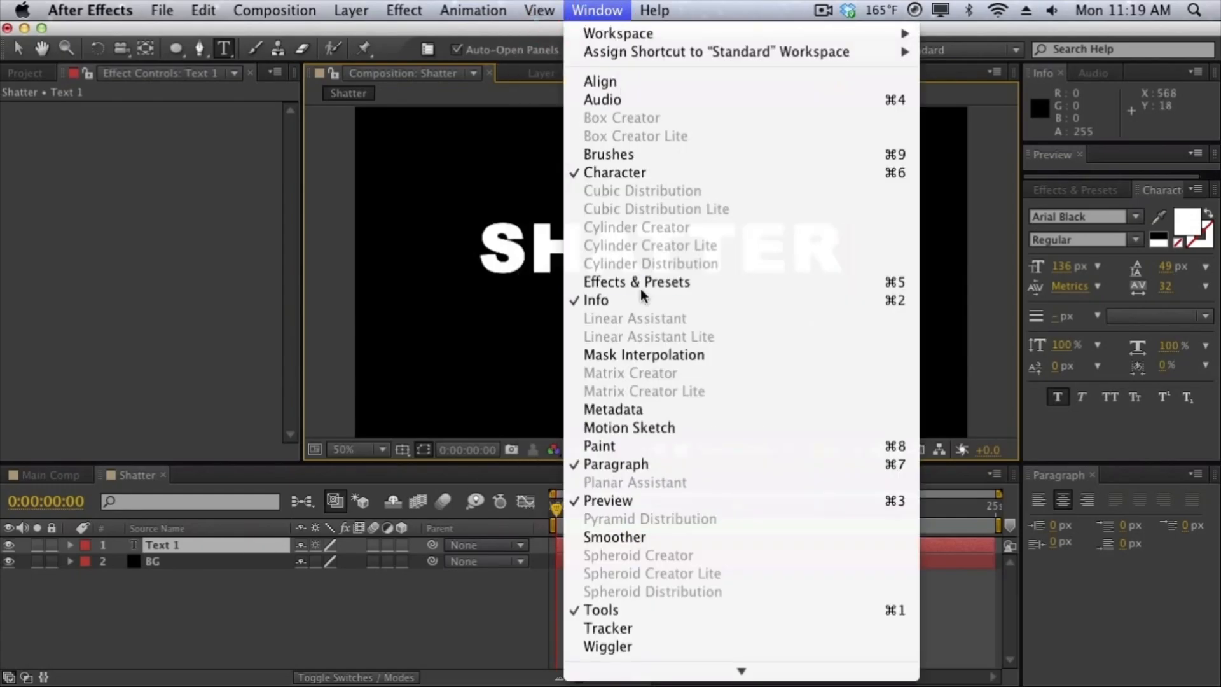
click(648, 81)
key(super+a)
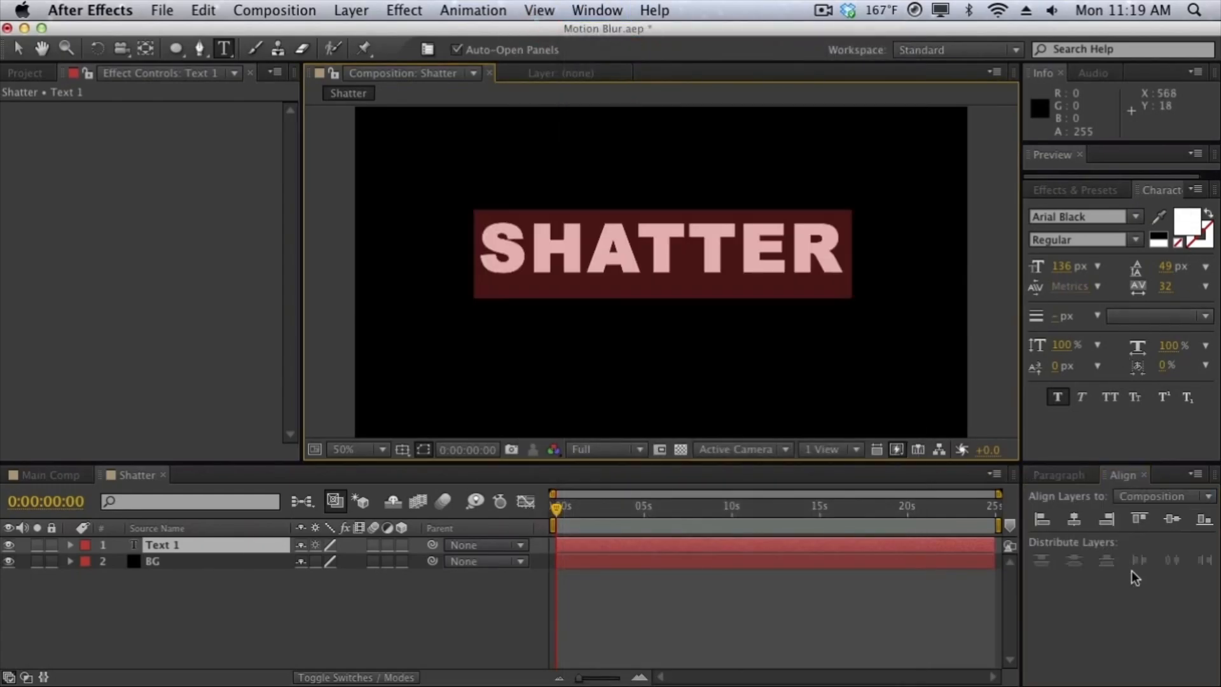
click(1165, 519)
click(1074, 519)
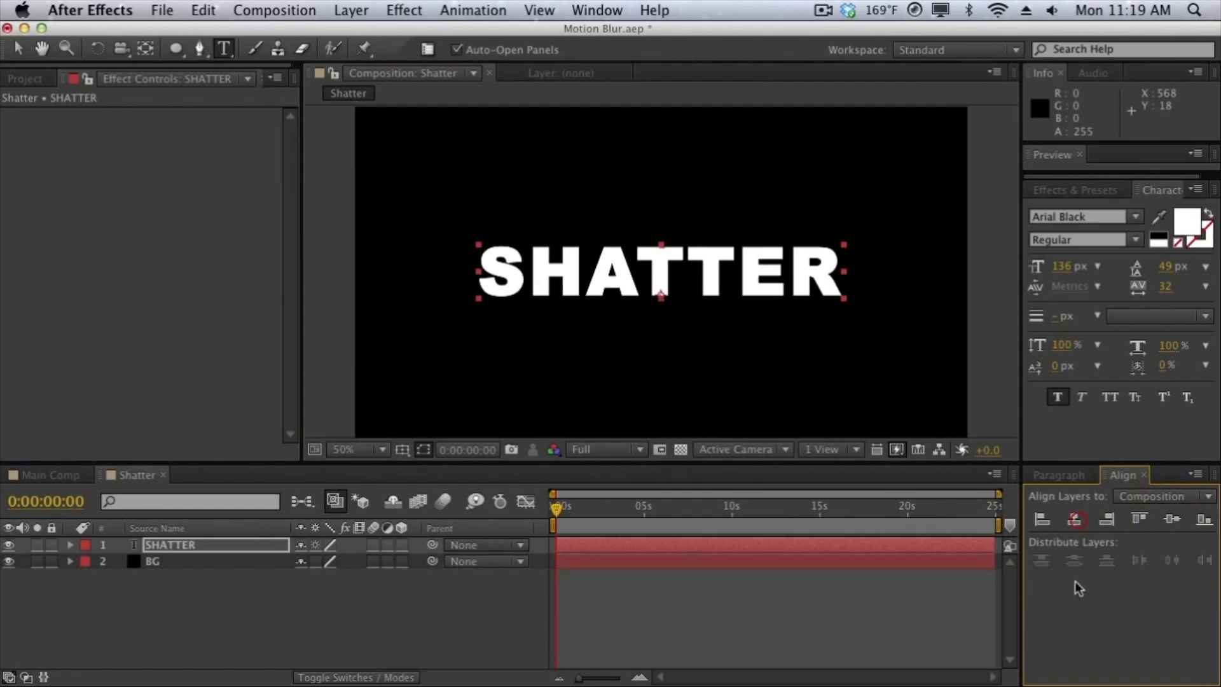
click(709, 597)
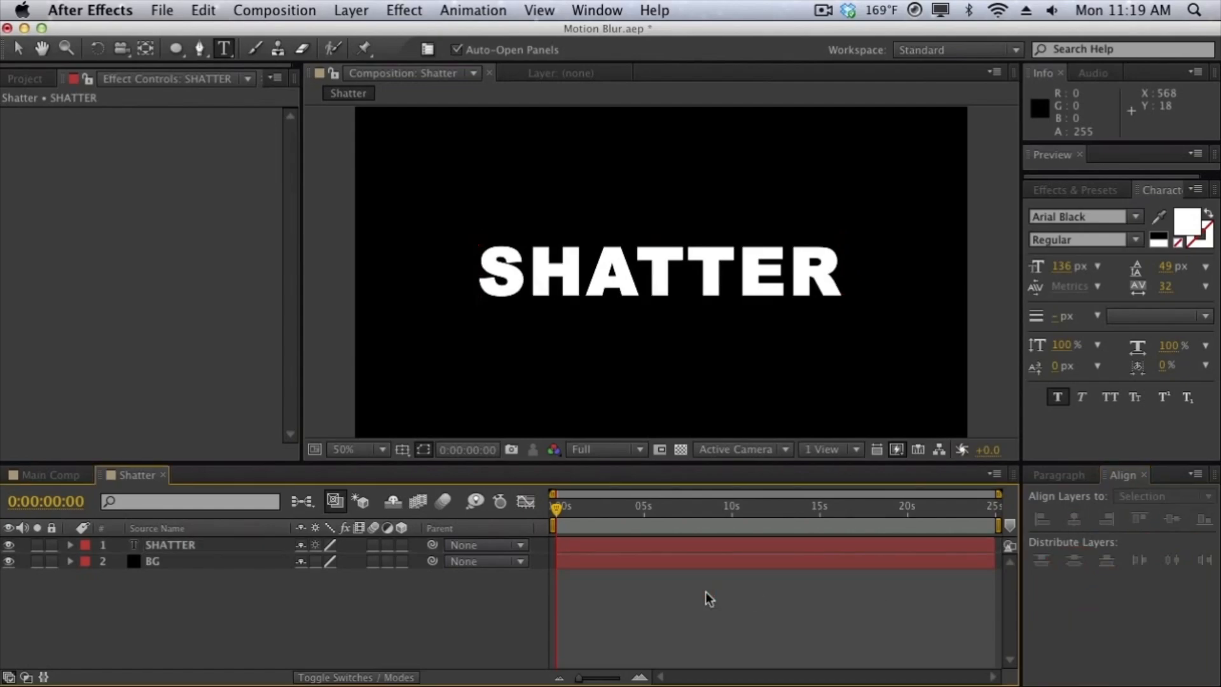
- Find the CC Pixel Polly effect, apply it to the SHATTER text layer, and return to the Selection tool
click(1068, 189)
click(1067, 212)
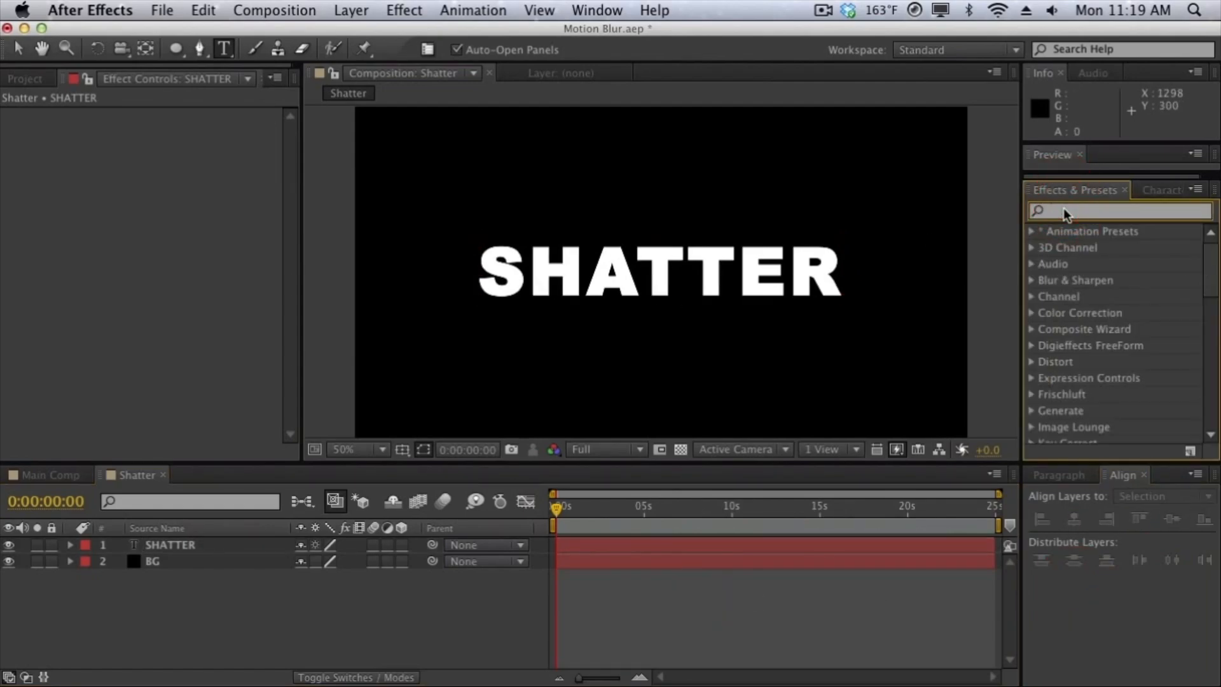
text(cc pix)
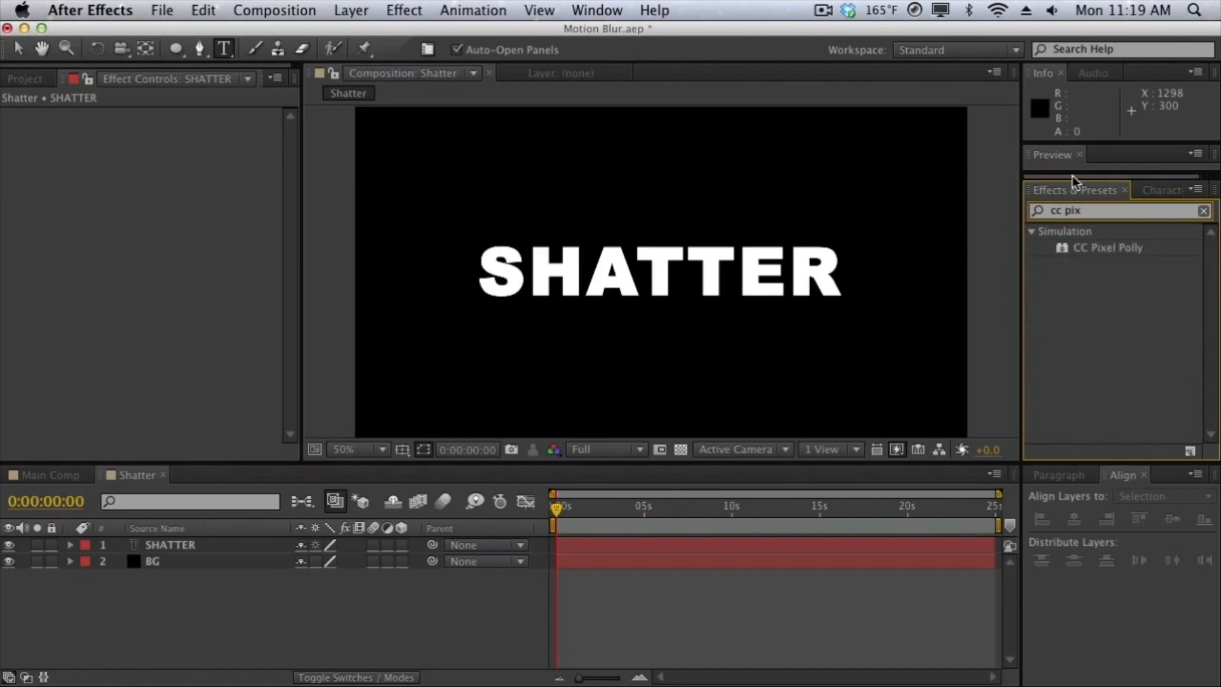
drag(1083, 248, 176, 548)
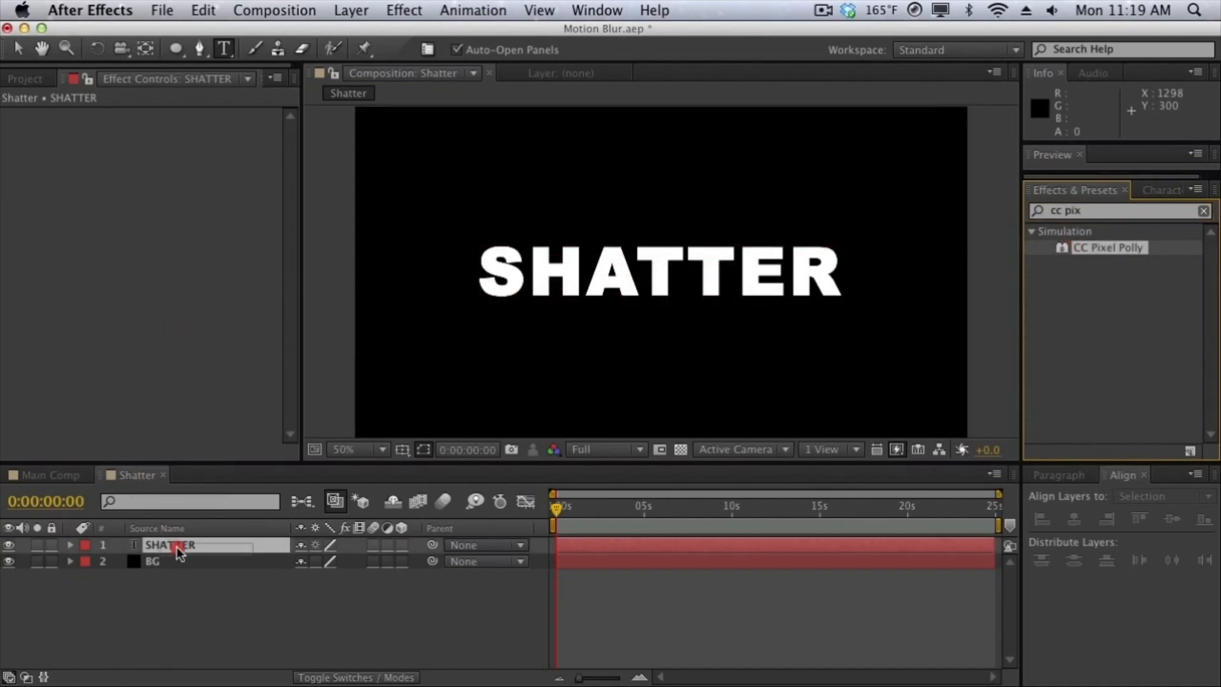
key(v)
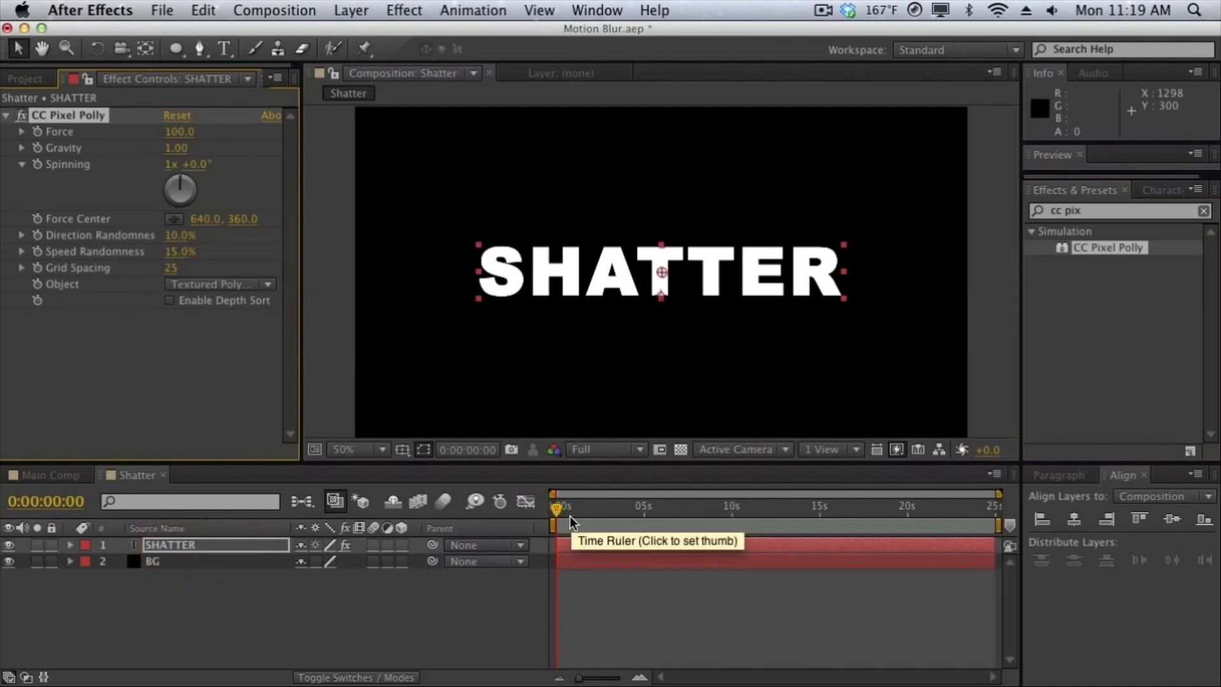
- At frame 0:00:00:07, set CC Pixel Polly's Gravity to 0 and Force to 300
drag(557, 508, 559, 503)
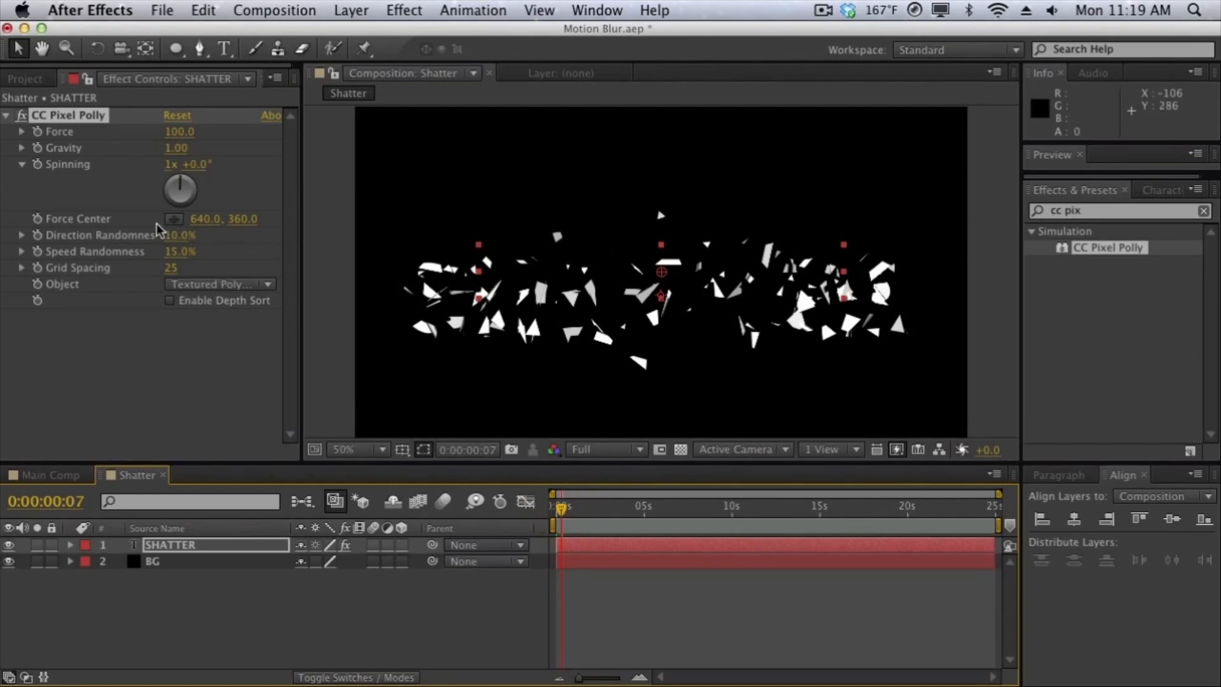
click(176, 148)
text(0)
key(Return)
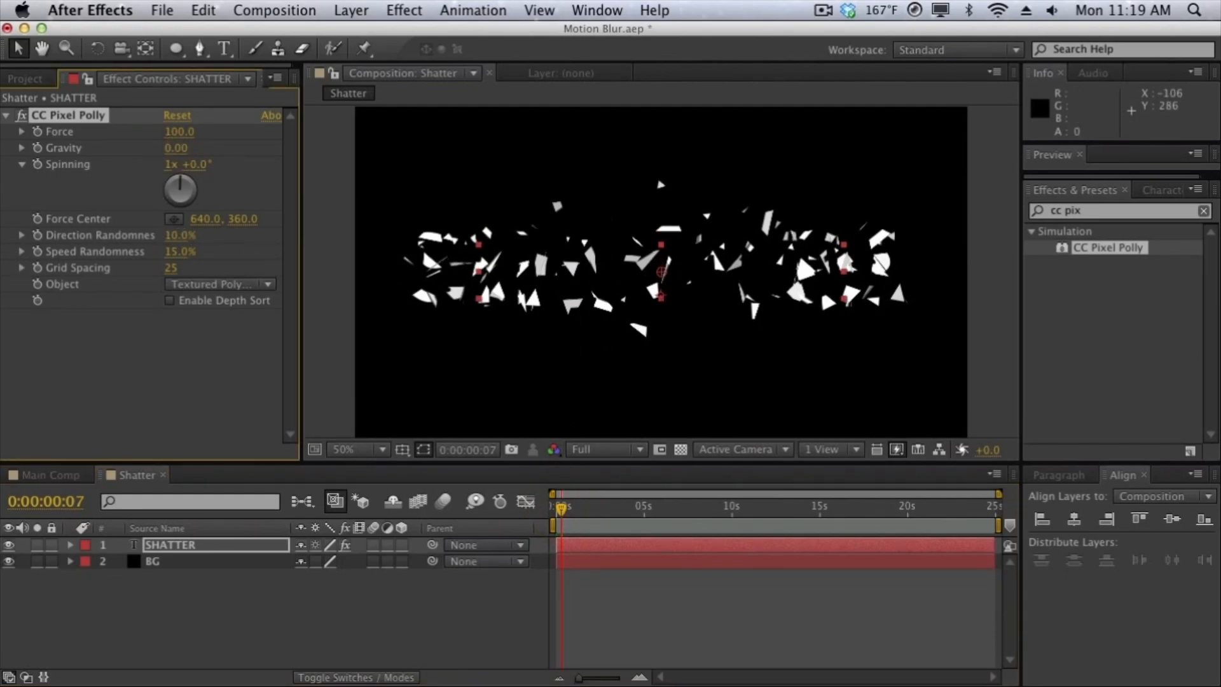
click(179, 131)
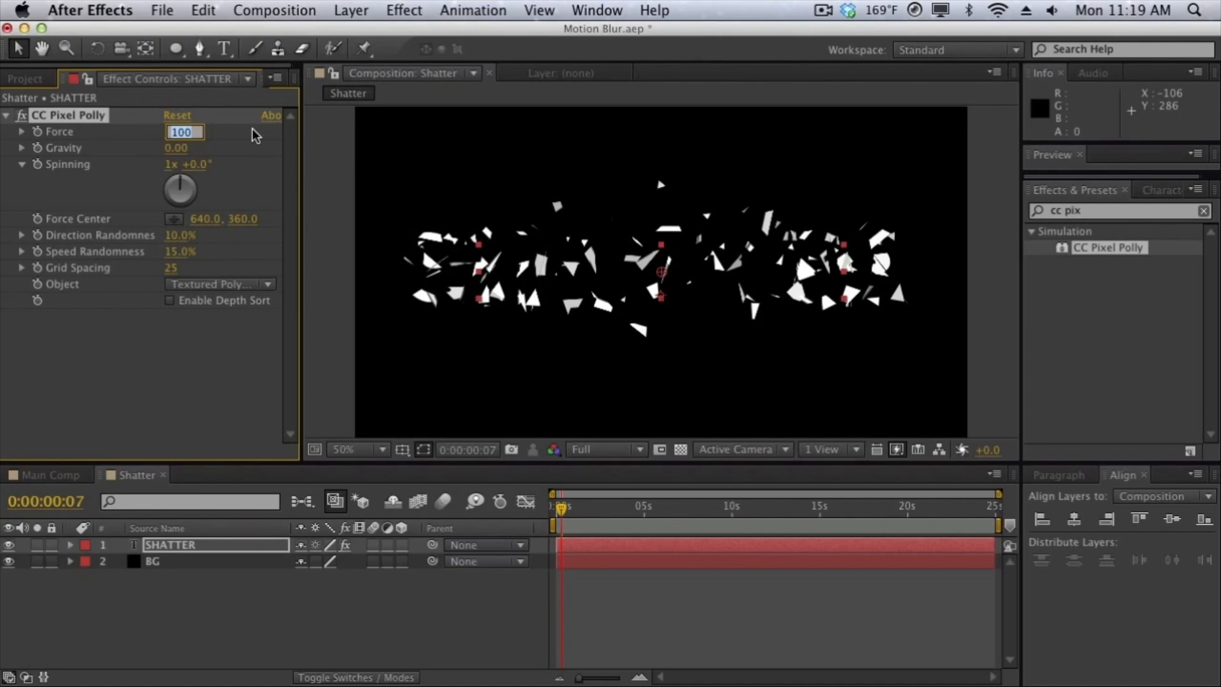
text(300)
key(Return)
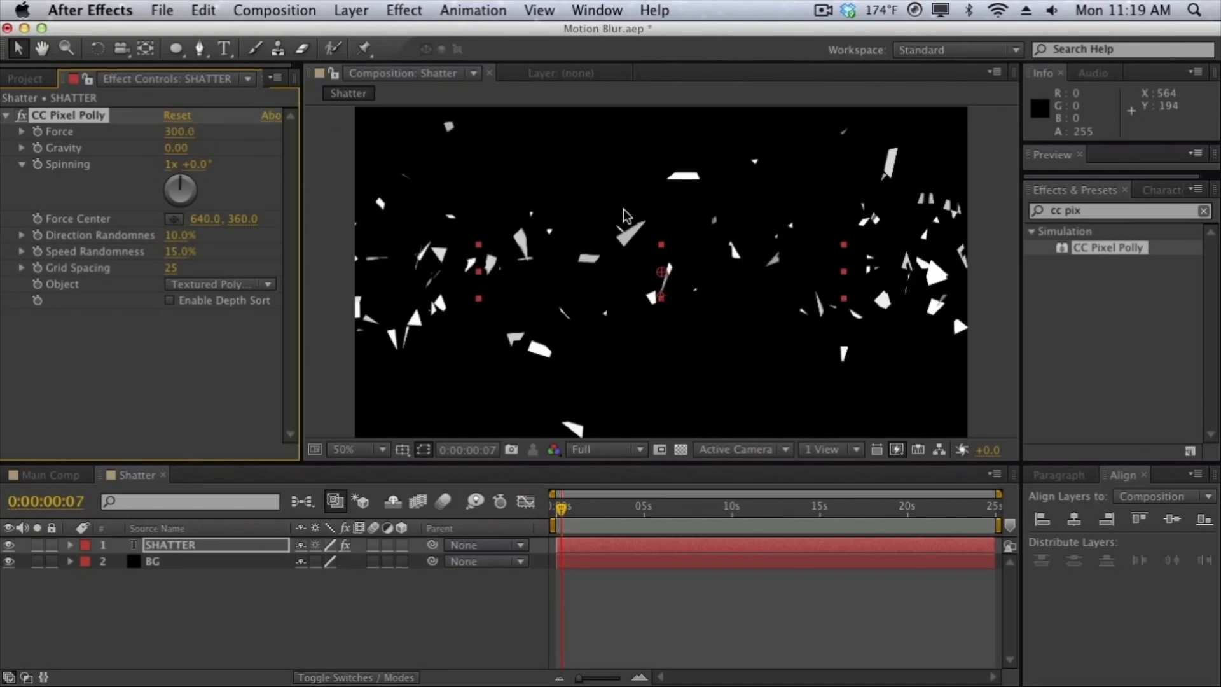
- Scrub through the first frames to view the text shattering, and stop at 0:00:00:07
drag(561, 512, 567, 509)
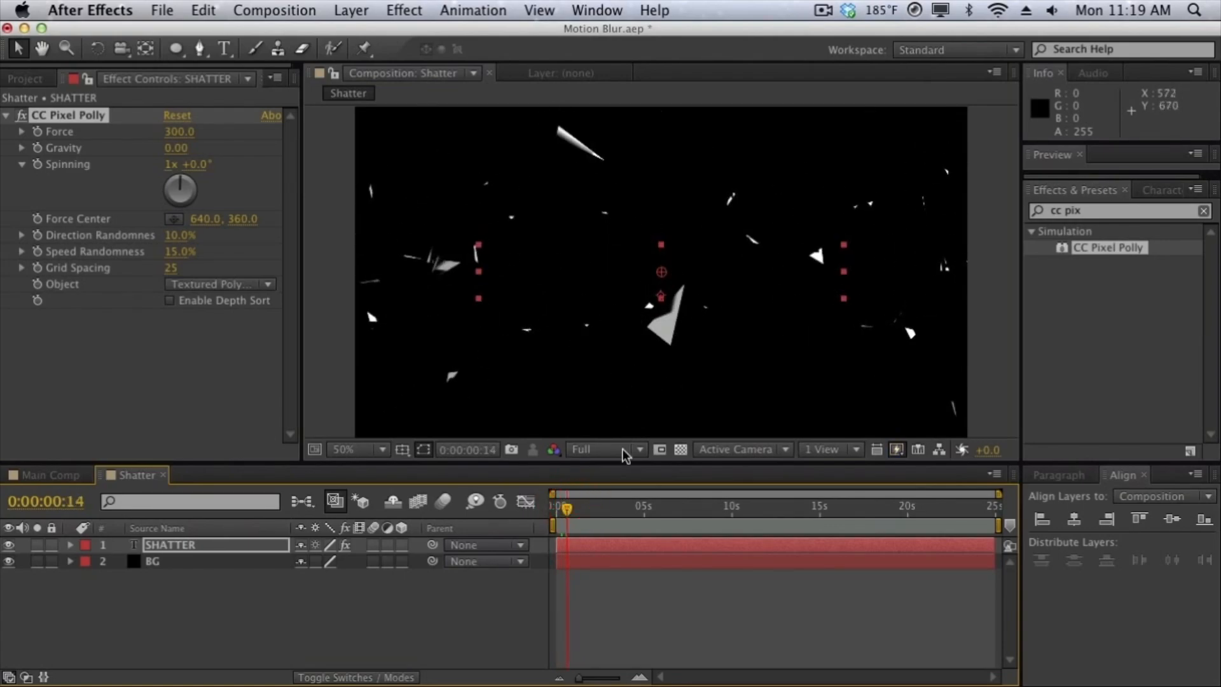
click(559, 509)
drag(557, 508, 561, 497)
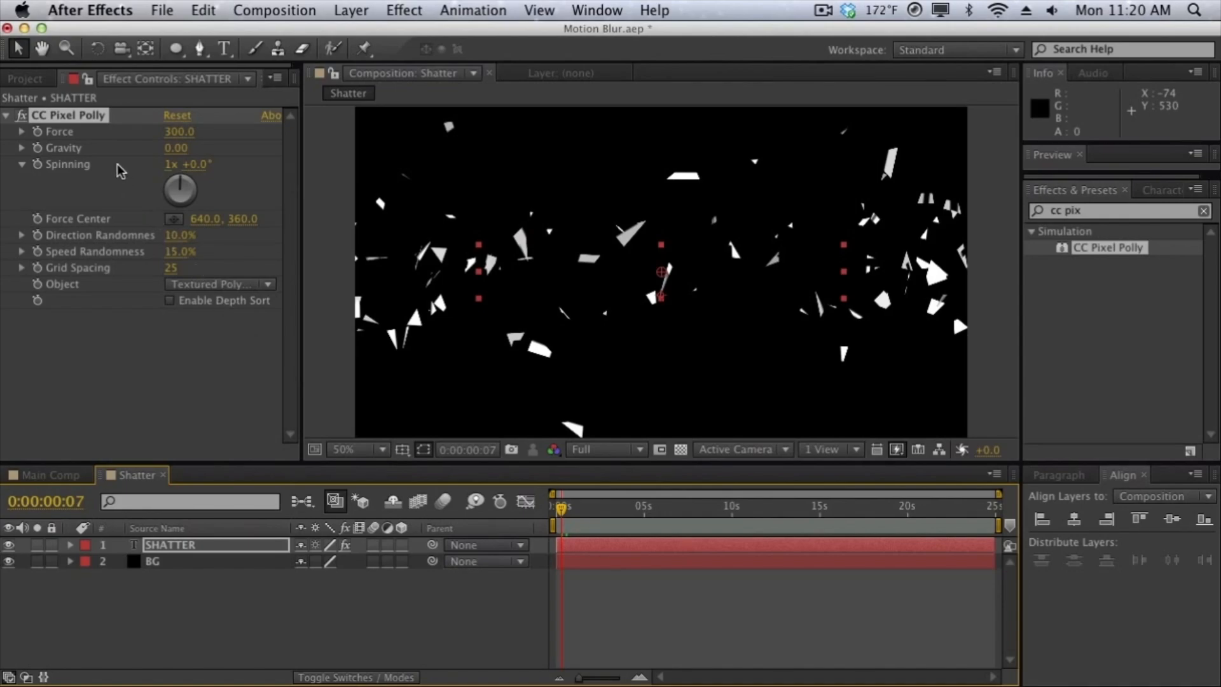
- Try enabling regular motion blur for the Shatter composition and the SHATTER layer, and switch it back off
click(443, 501)
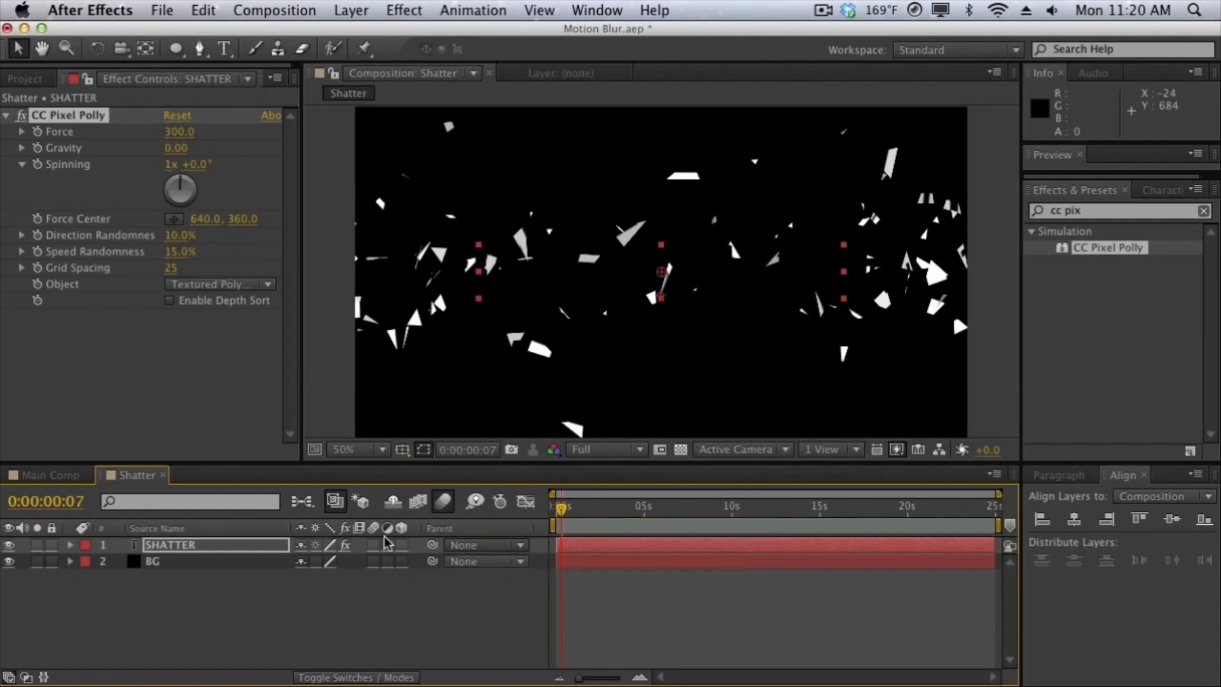
click(374, 544)
click(374, 545)
click(443, 501)
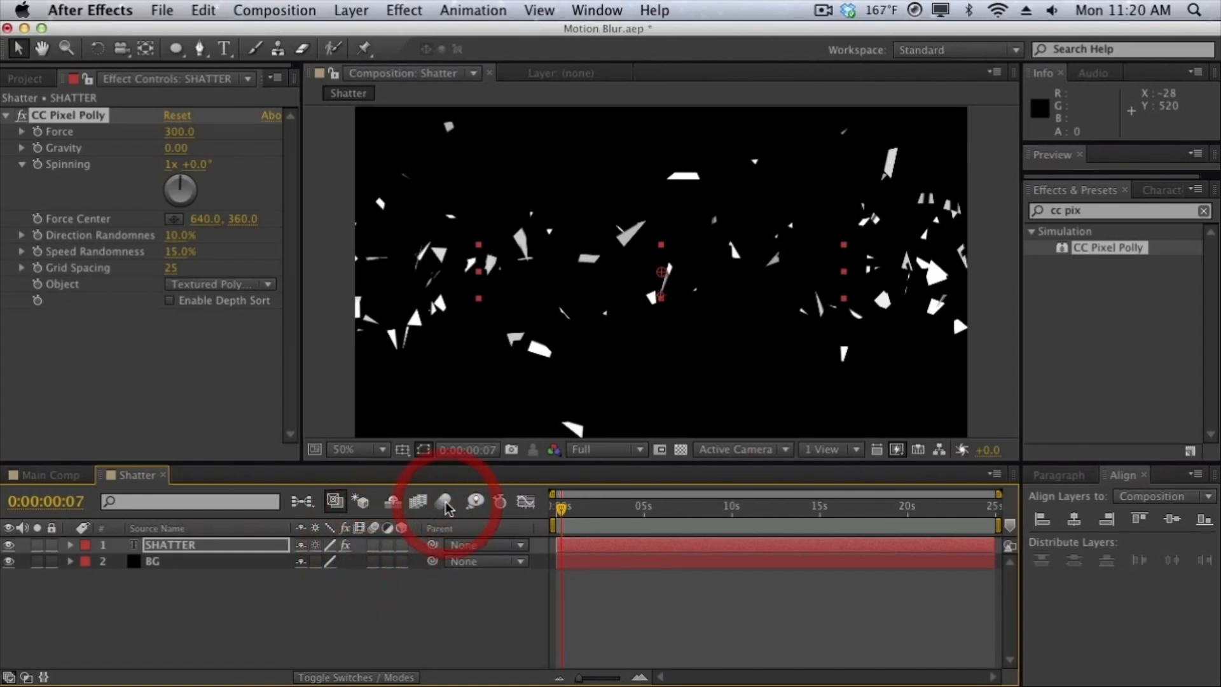
- Search the effects for "cc force" and apply CC Force Motion Blur to the SHATTER layer below CC Pixel Polly
click(1102, 211)
key(BackSpace)
key(BackSpace)
key(BackSpace)
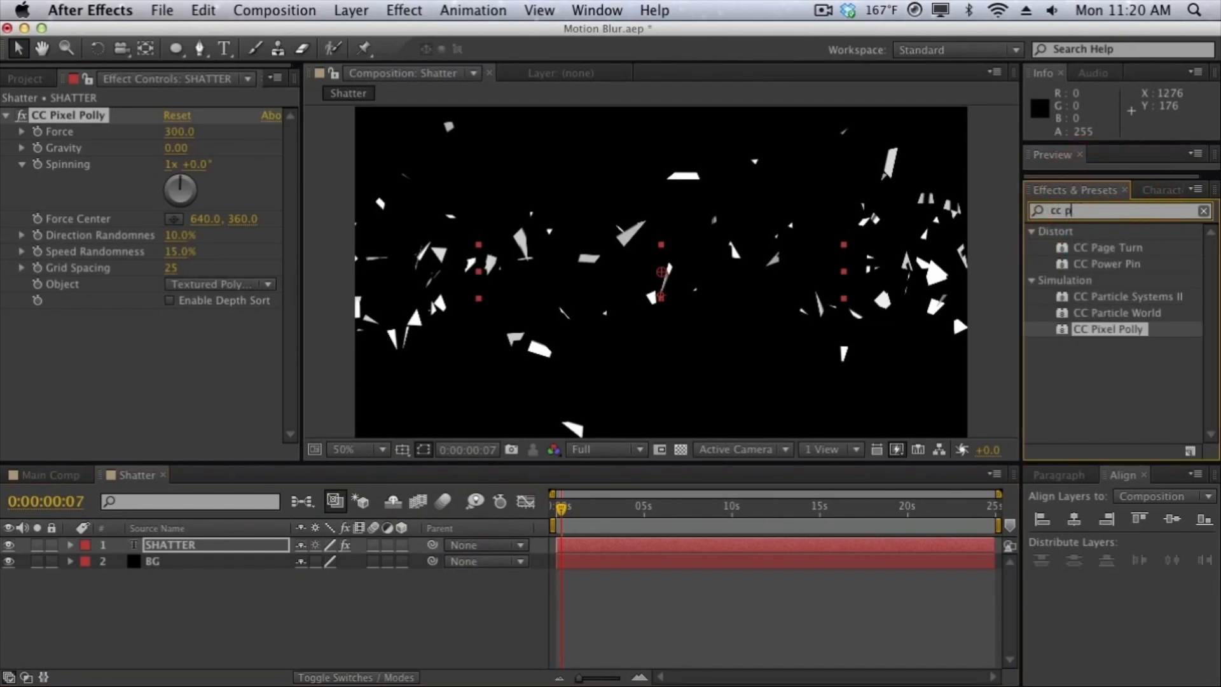
text(force)
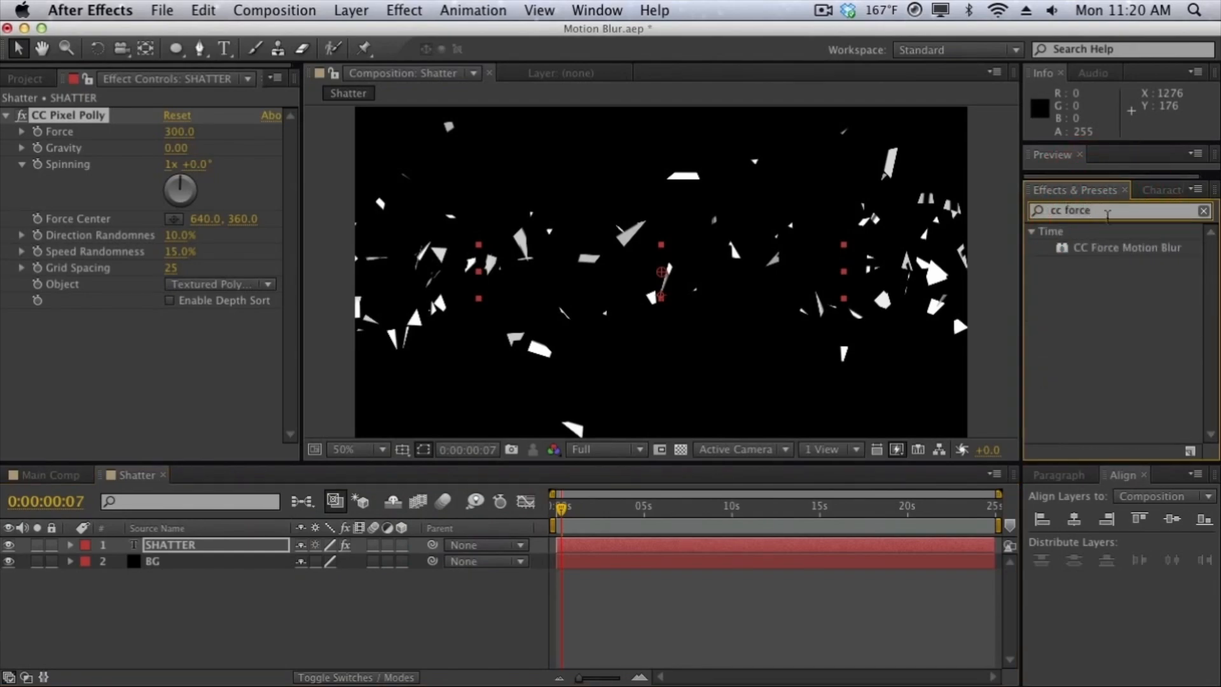
drag(1103, 254, 95, 374)
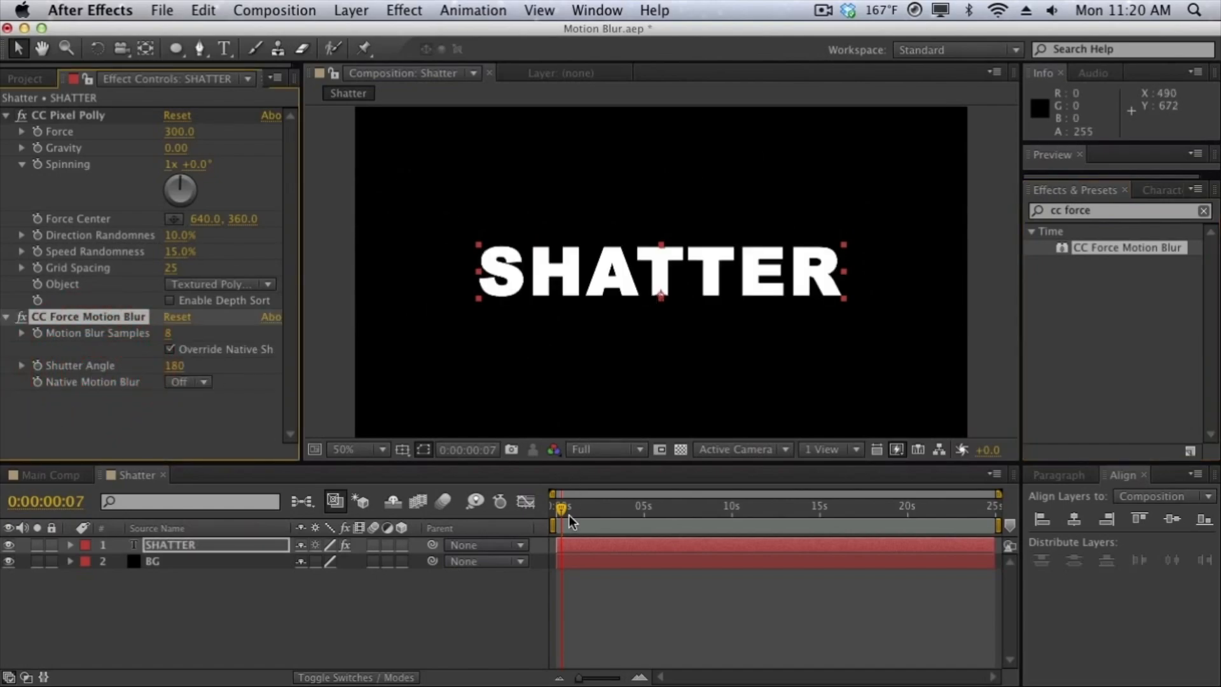
- Move the current time to 0:00:03:18 and remove CC Force Motion Blur from the SHATTER layer
drag(569, 513, 620, 513)
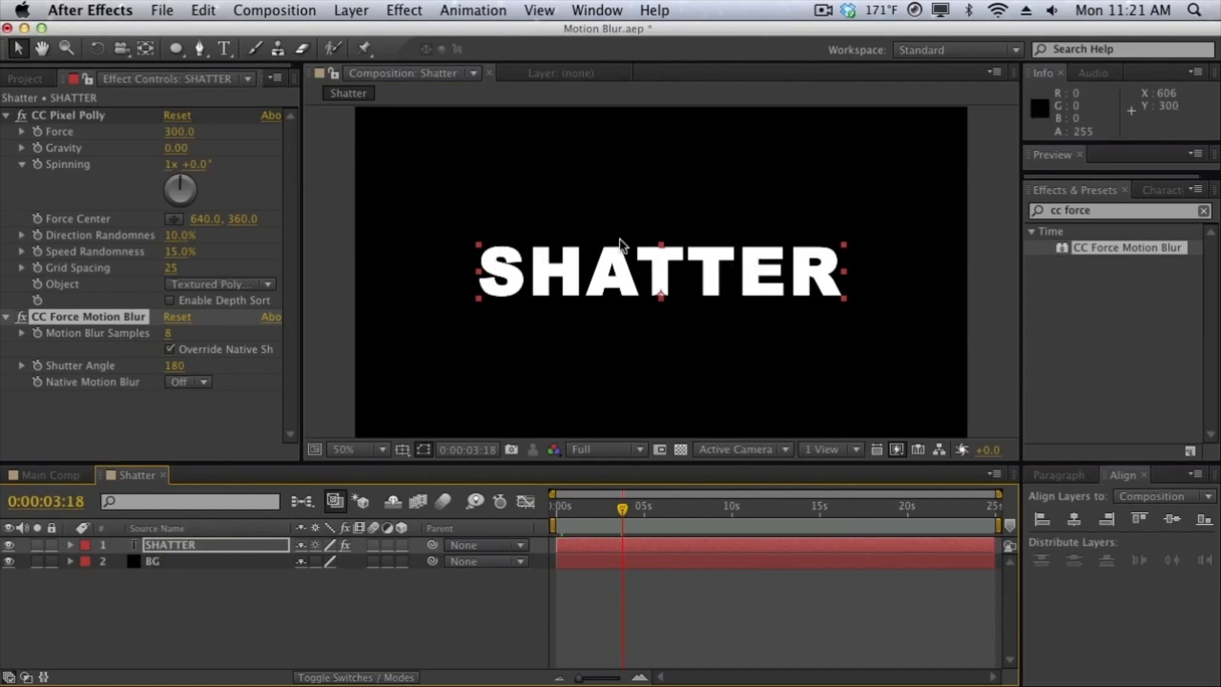
click(73, 315)
key(Delete)
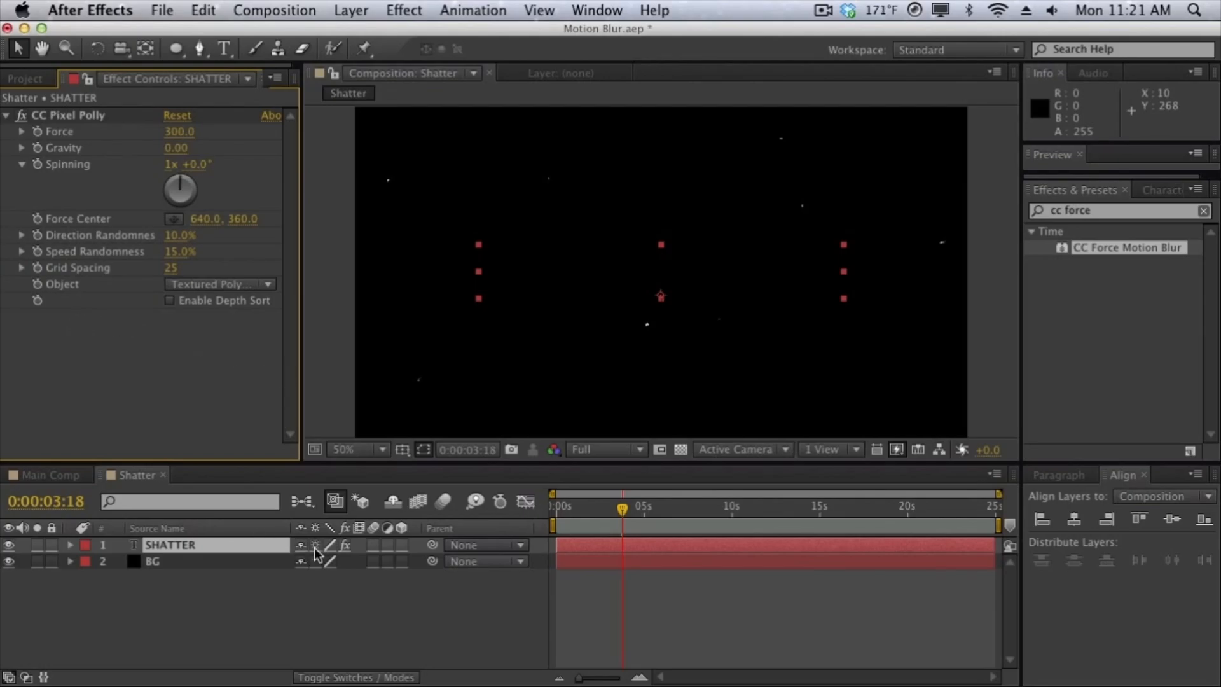
- Pre-compose the SHATTER layer as "Shatter Comp", moving all attributes into the new composition
click(349, 10)
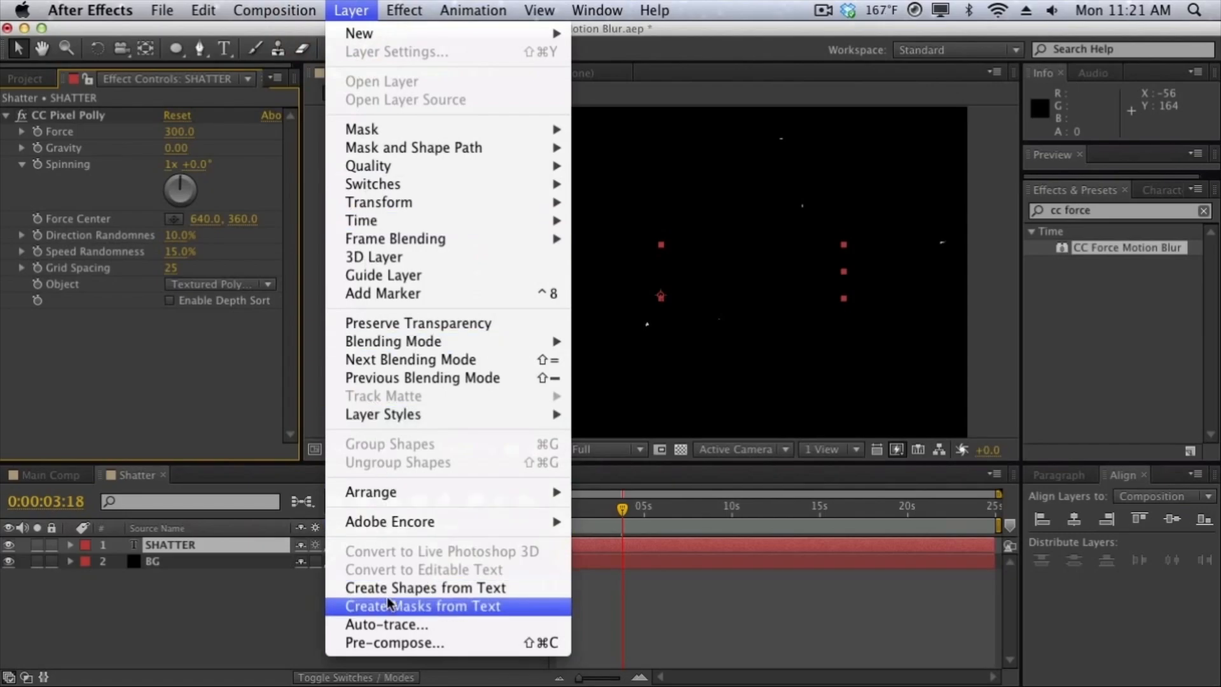
click(390, 641)
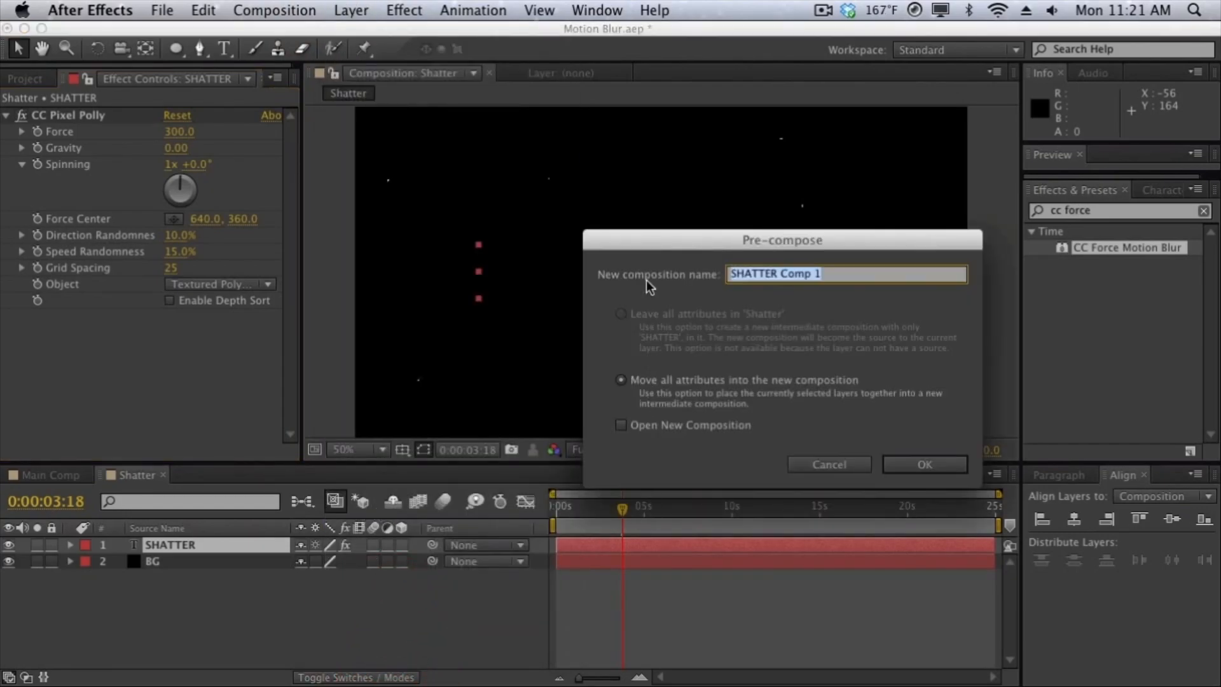
drag(646, 247, 568, 244)
text(Sh)
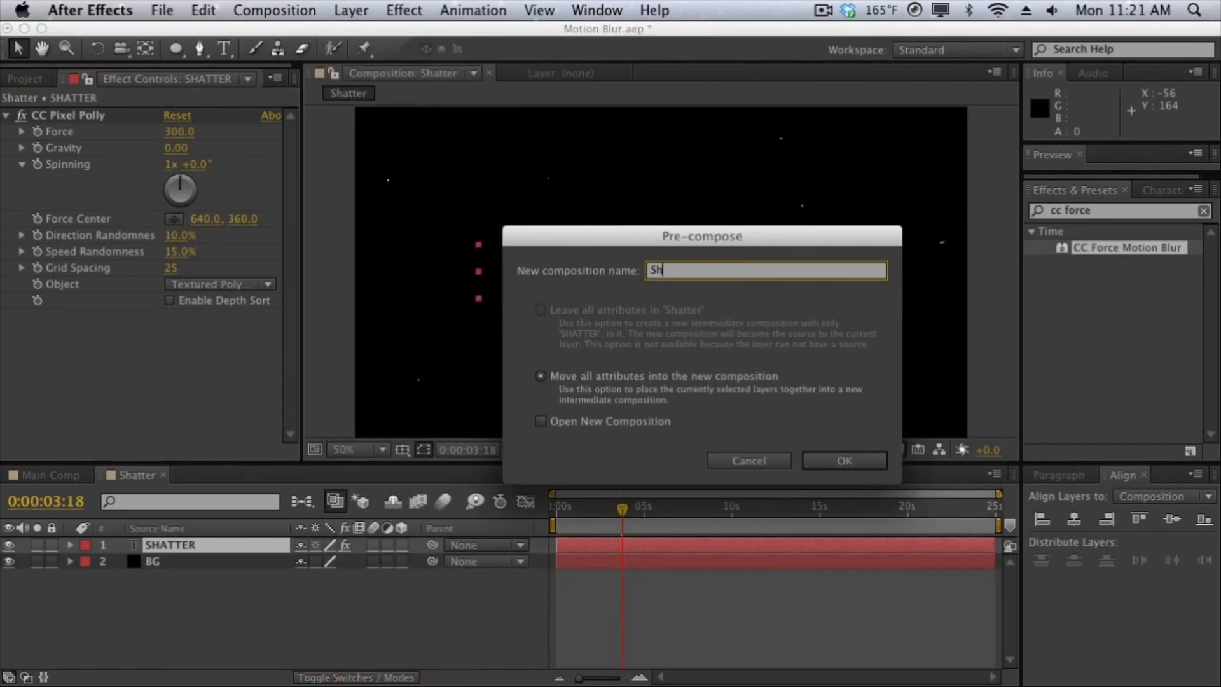
text(atter Comp)
click(853, 453)
click(163, 184)
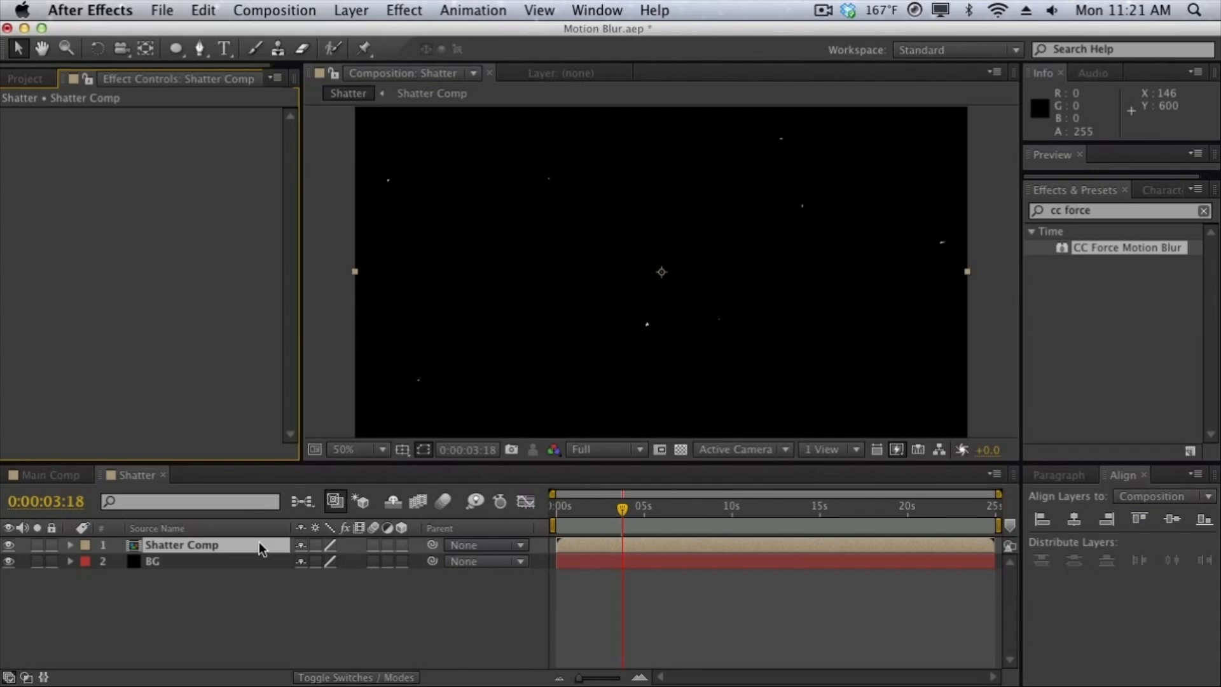
- At 0:00:00:07, apply CC Force Motion Blur to the Shatter Comp layer and compare the shards with the effect off and on
drag(711, 504, 561, 505)
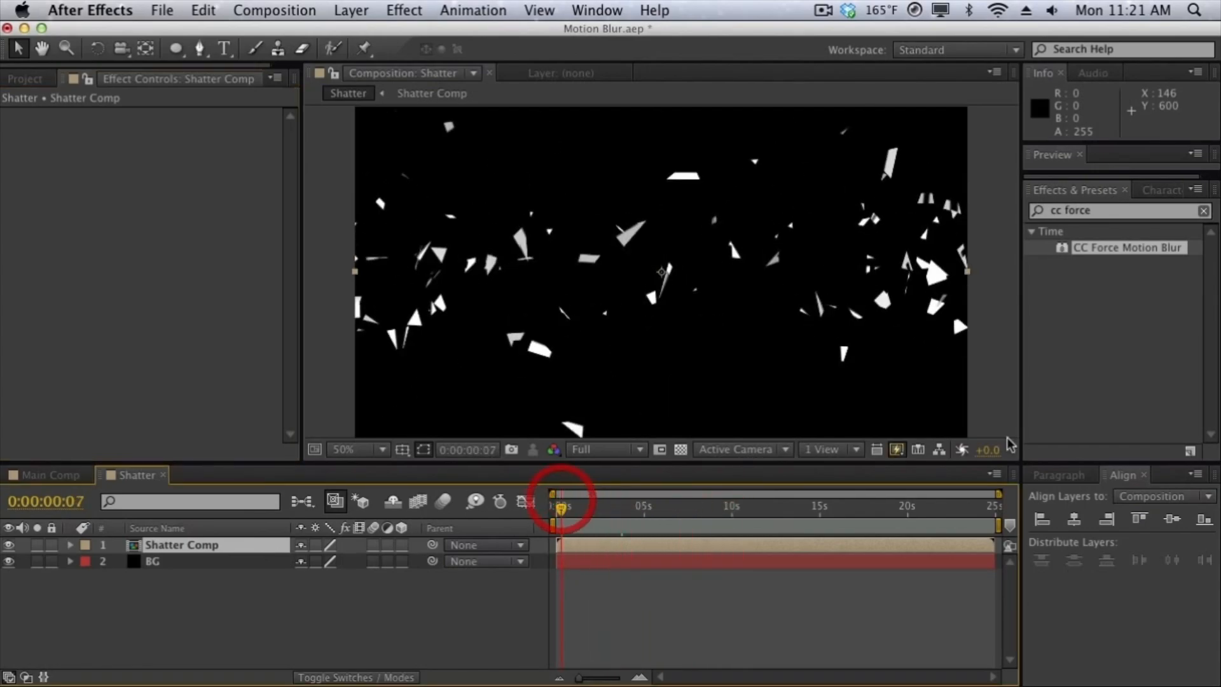
drag(1168, 250, 182, 267)
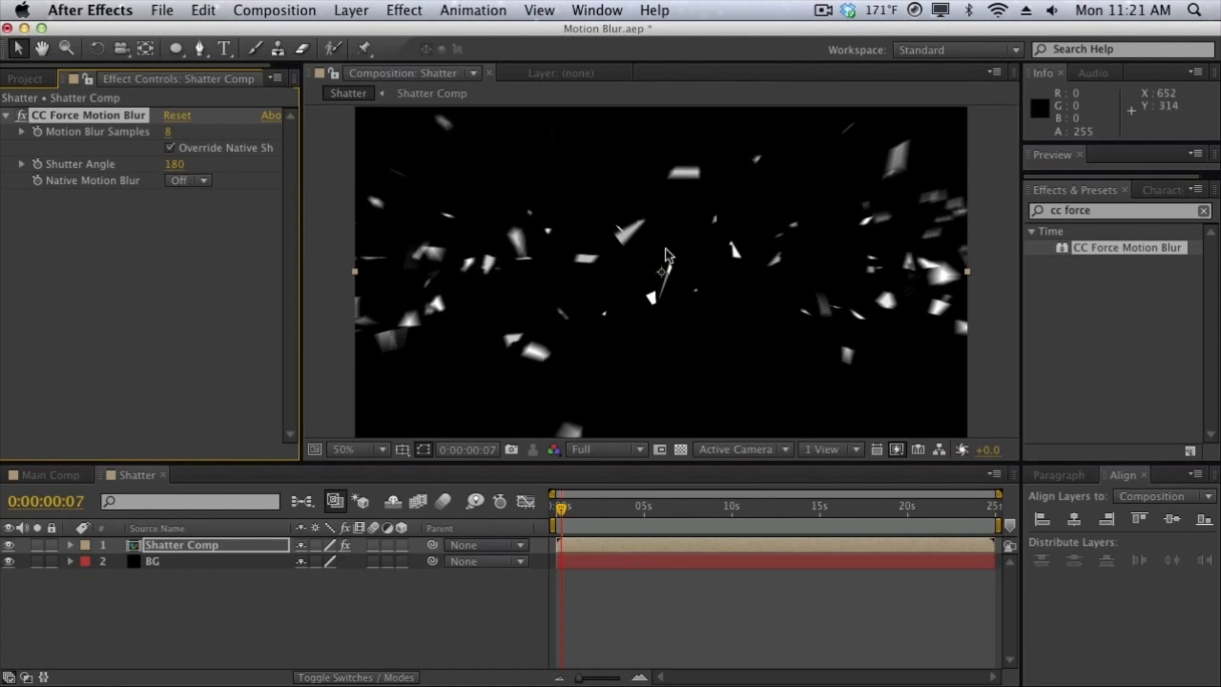
click(21, 115)
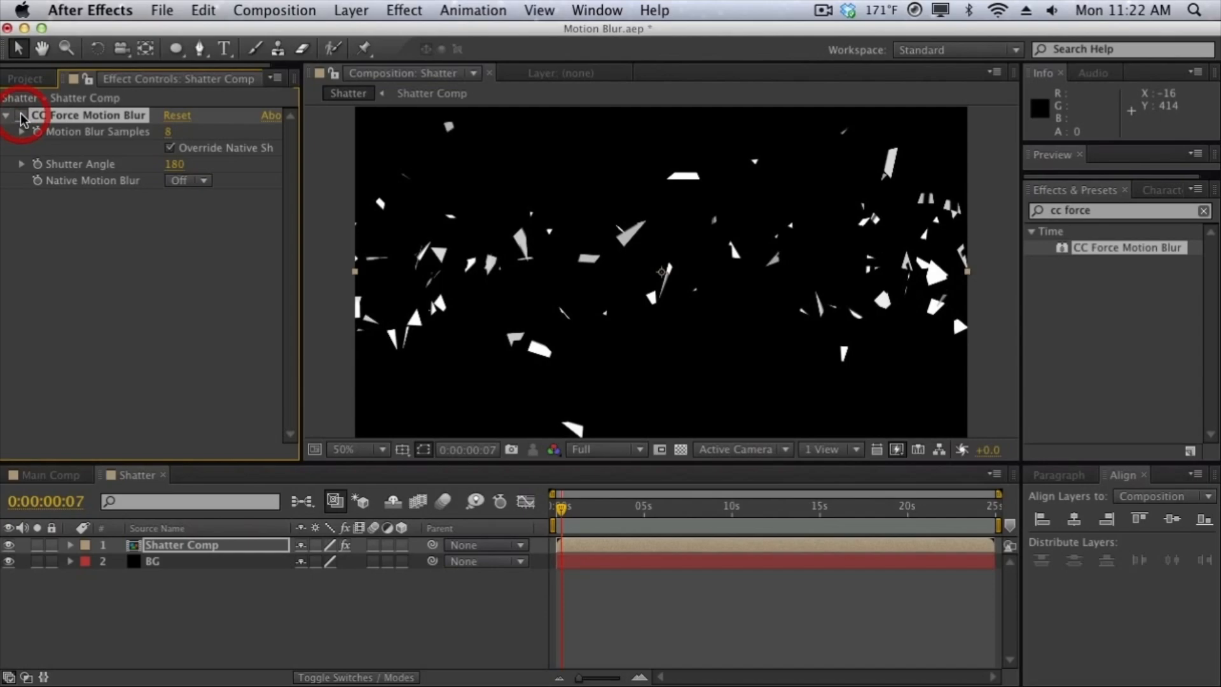
click(21, 116)
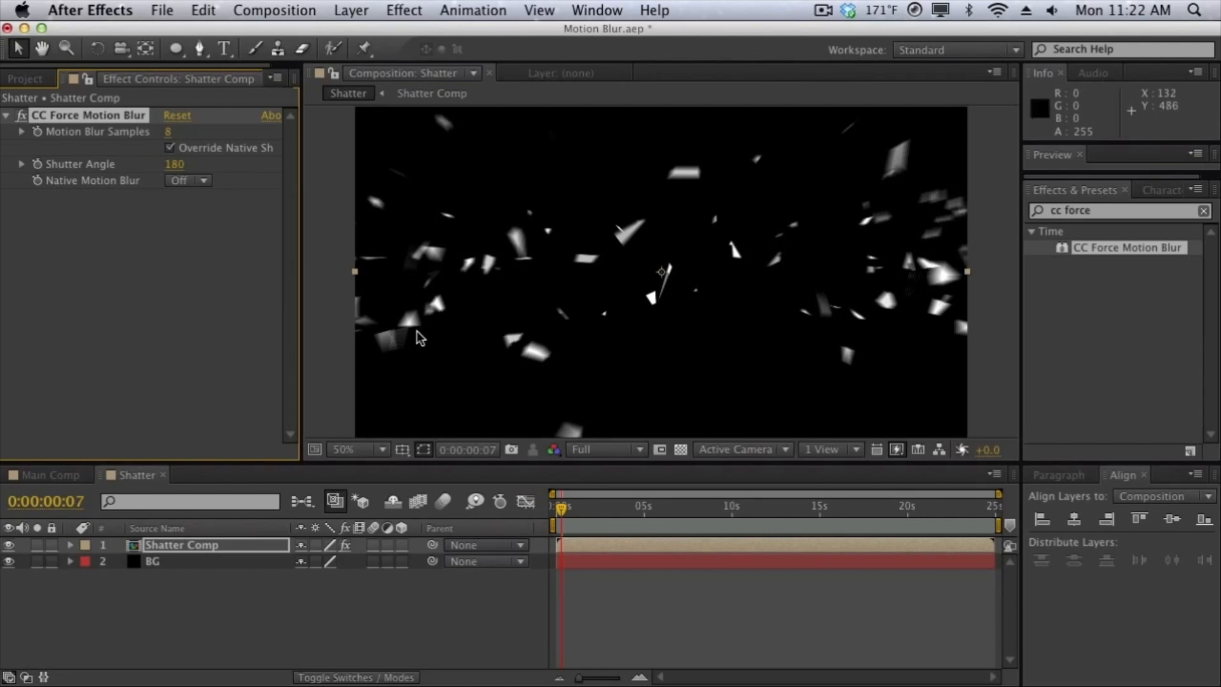
scroll(419, 334, up, 2)
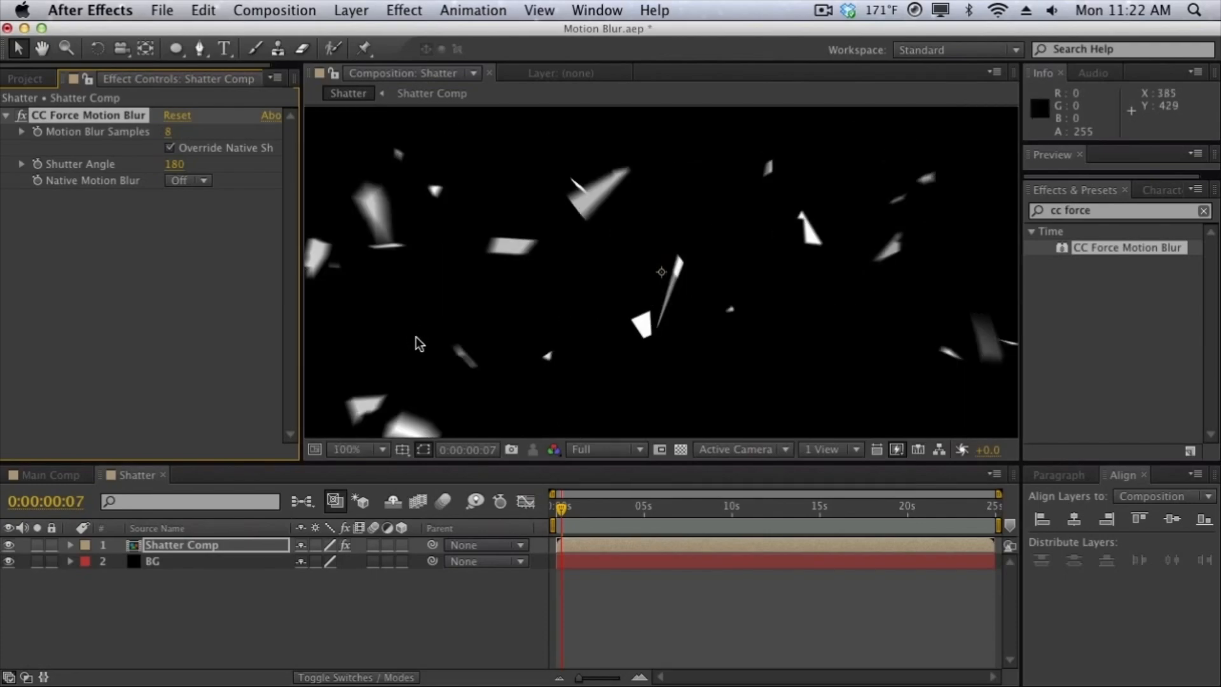
scroll(391, 219, down, 2)
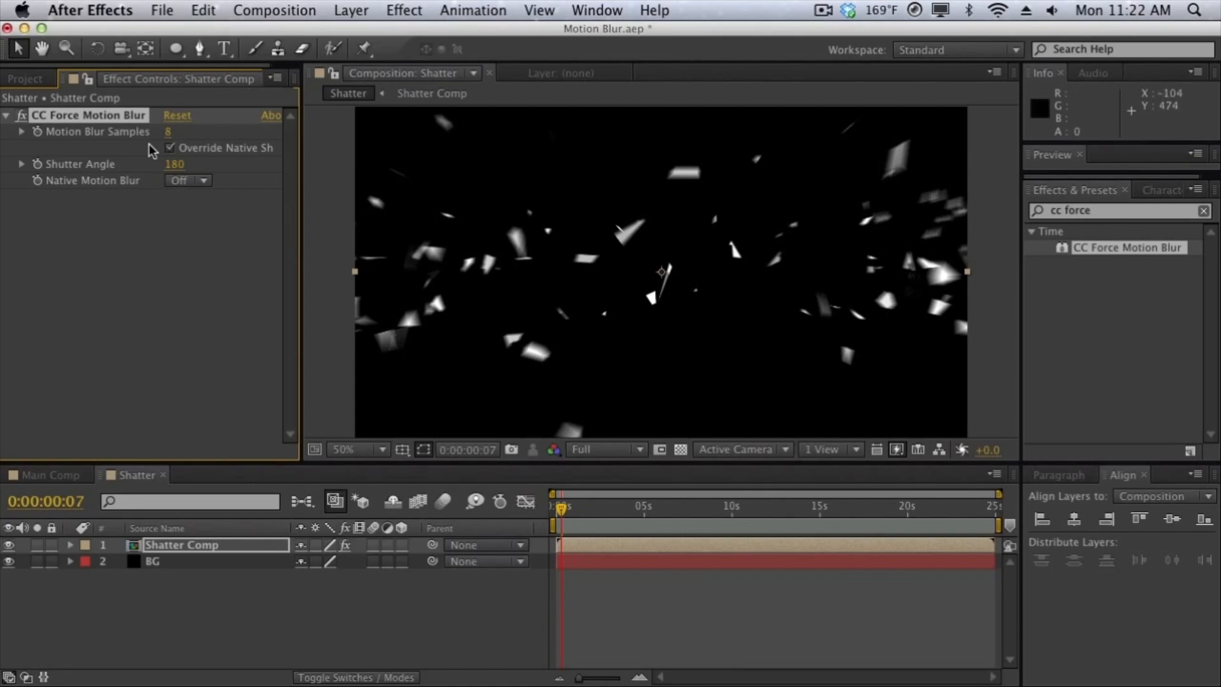
- Try a Motion Blur Samples value of 3 in CC Force Motion Blur on the Shatter Comp layer
click(167, 133)
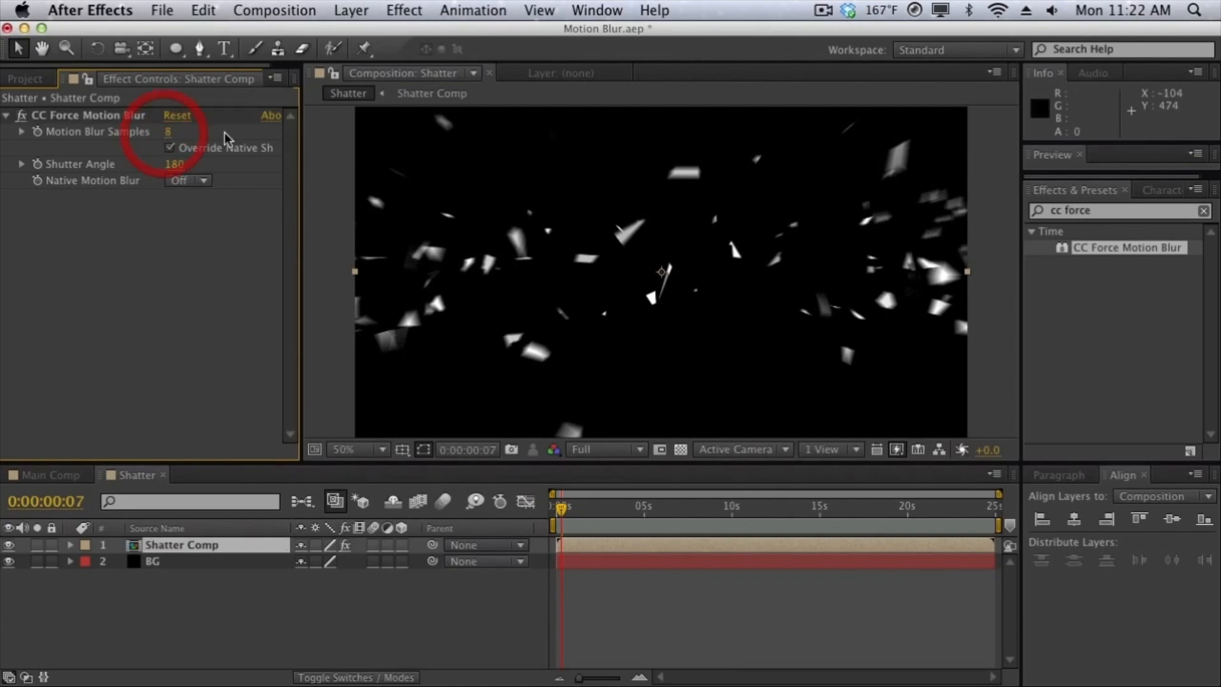
text(3)
key(Return)
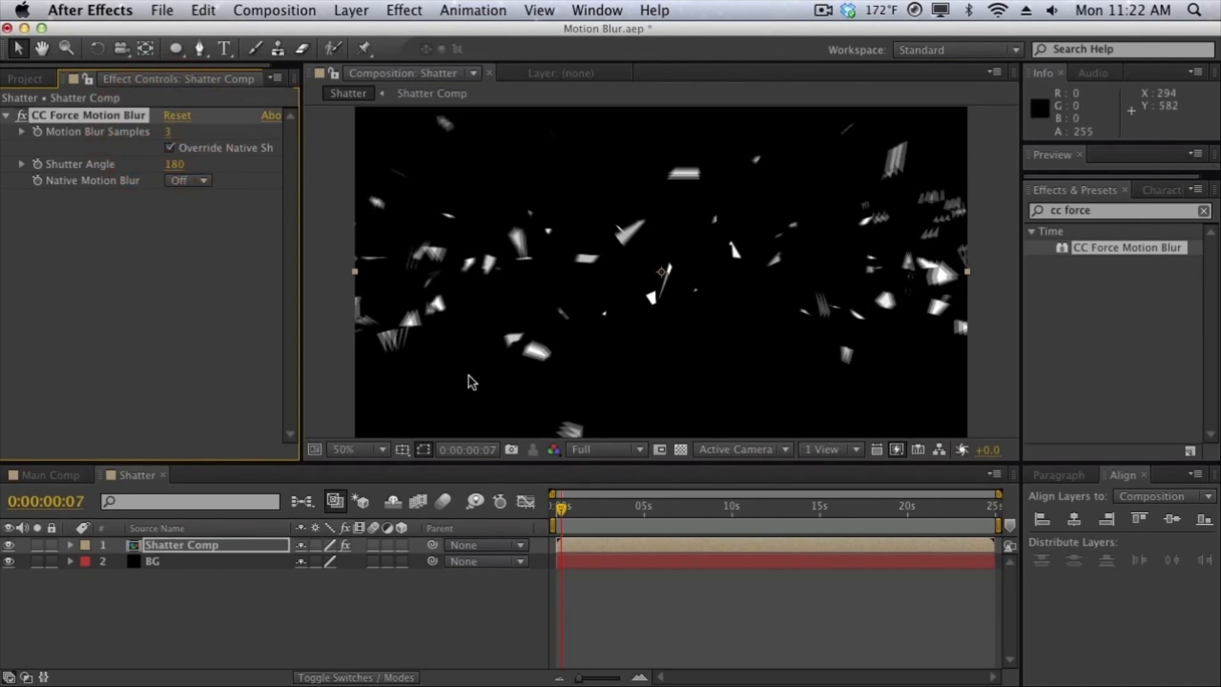
- Set Motion Blur Samples to 12 for CC Force Motion Blur and leave Native Motion Blur set to Off
click(171, 132)
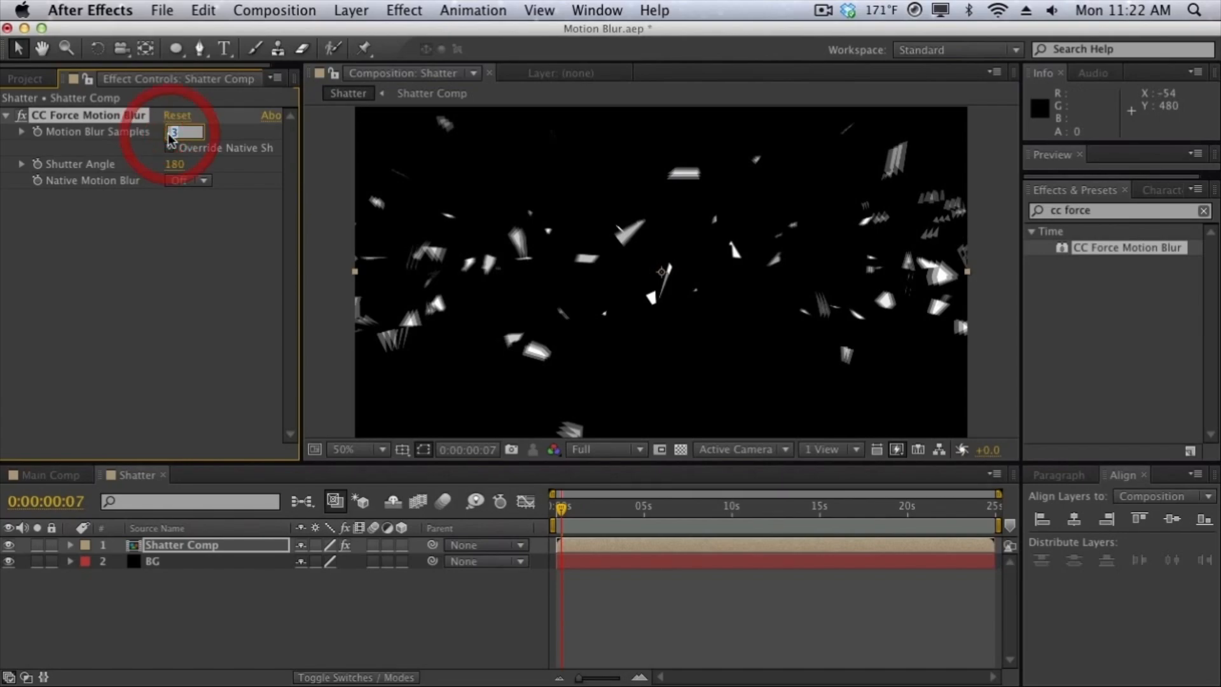
text(12)
key(Return)
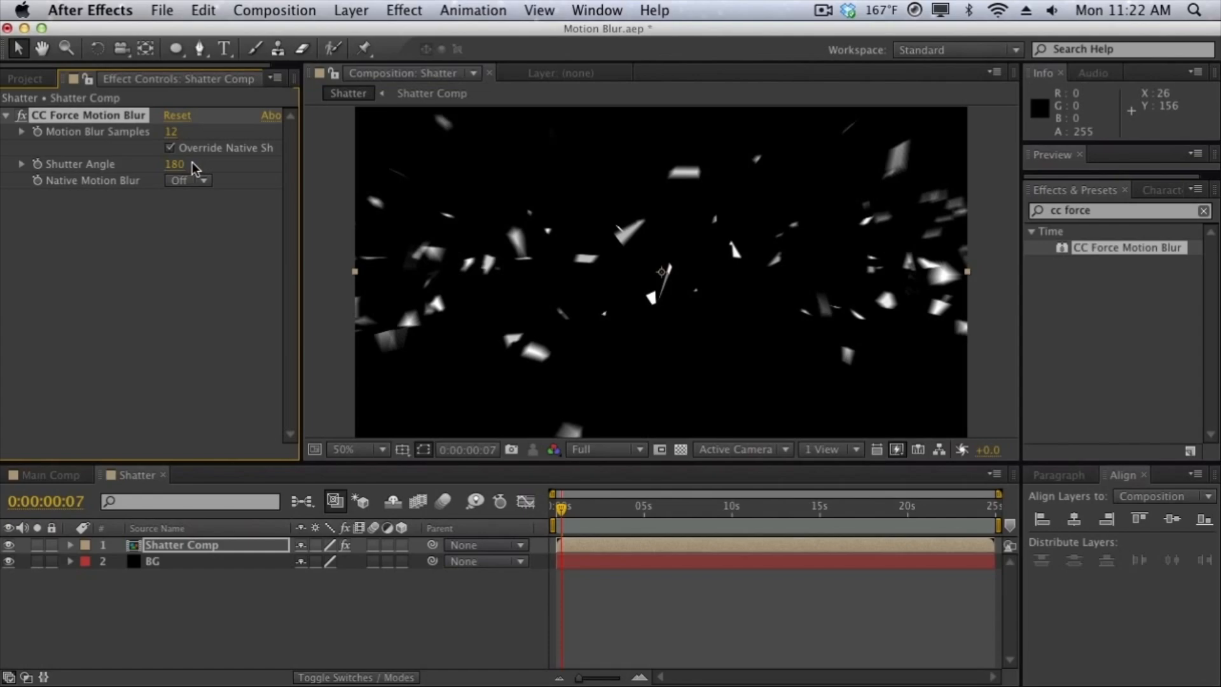
click(190, 181)
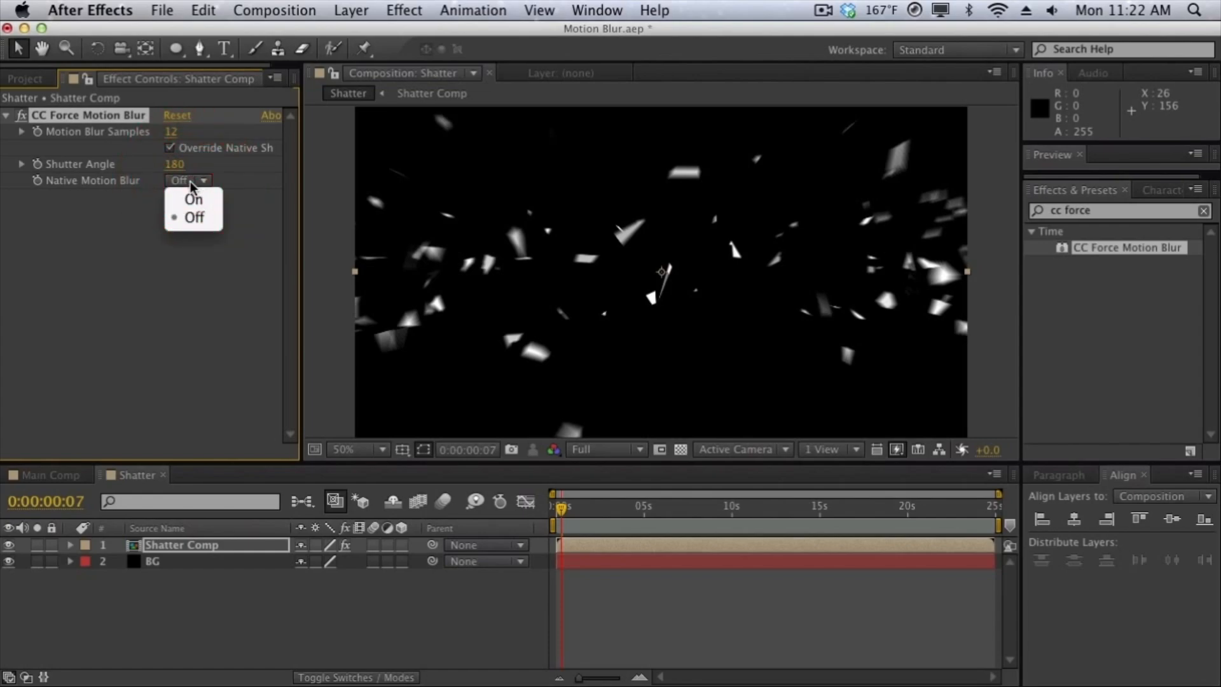
click(189, 306)
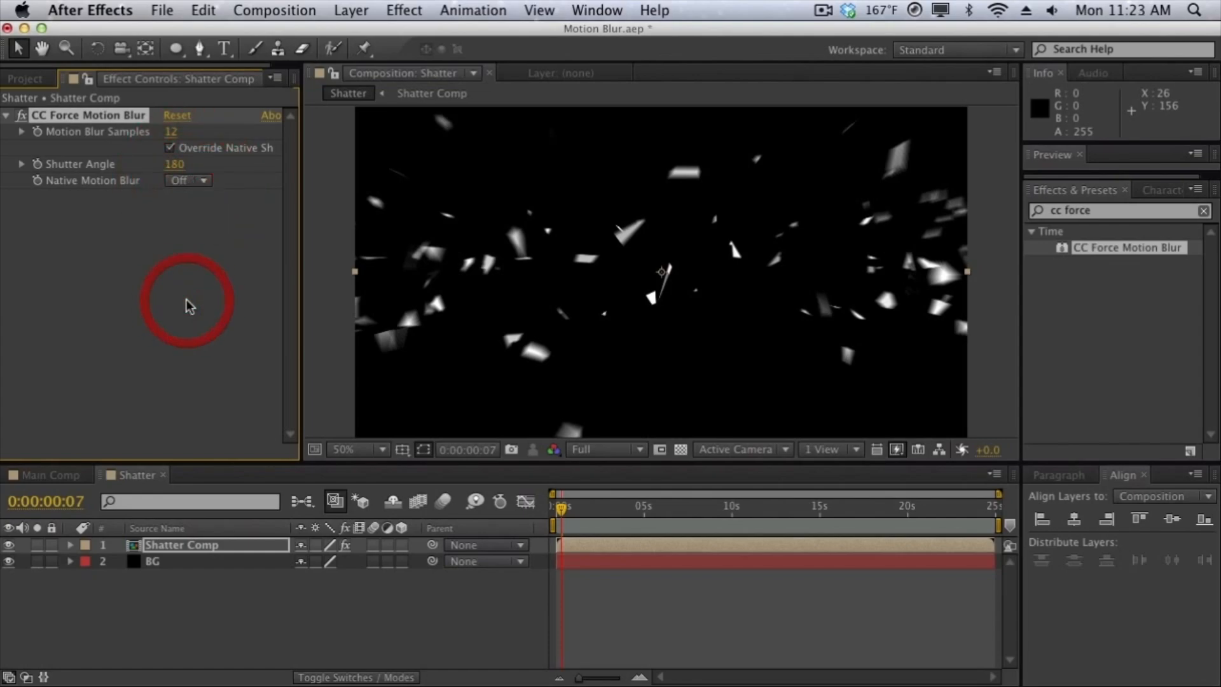